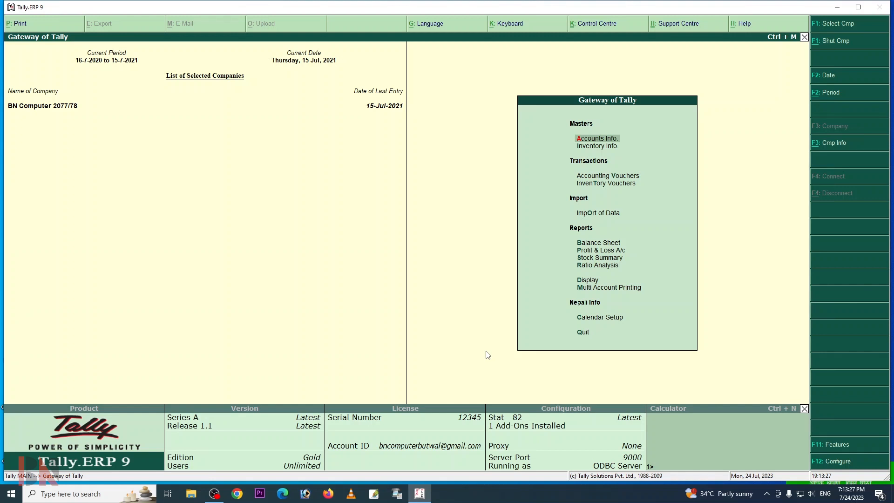
# - Close the current company and load BN Computer (2079/80) from the company list
pyautogui.press('Down')
pyautogui.hotkey('alt', 'F3')
pyautogui.press('Down')
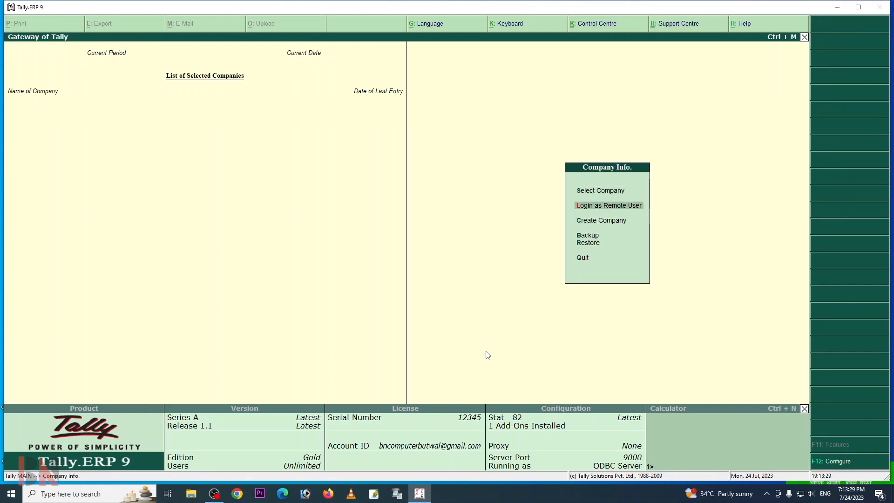
pyautogui.press('Up')
pyautogui.press('Return')
pyautogui.press('Down')
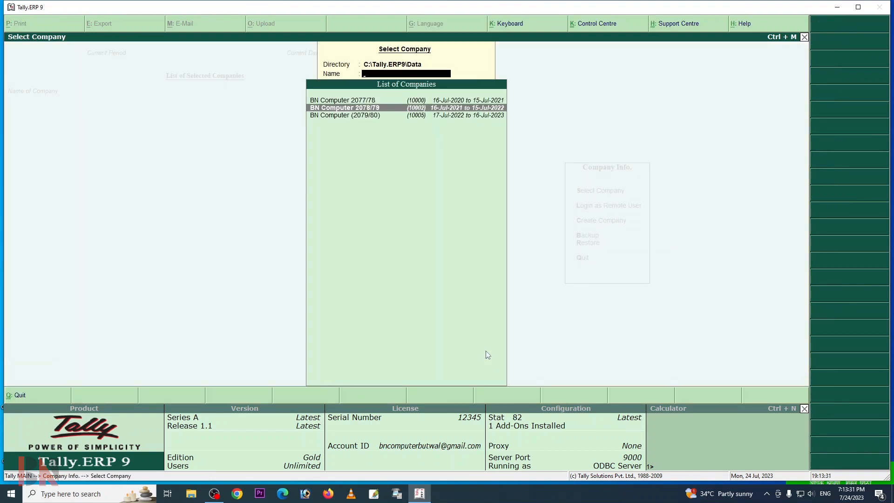
pyautogui.press('Down')
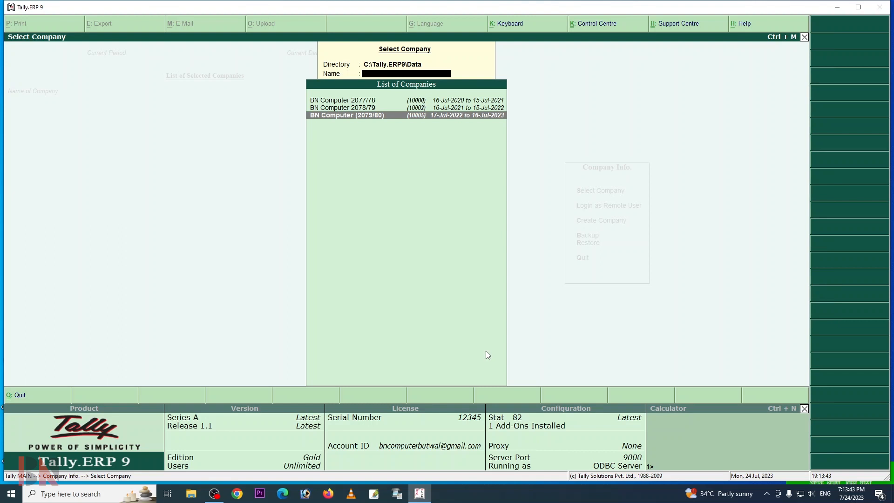
pyautogui.press('Up')
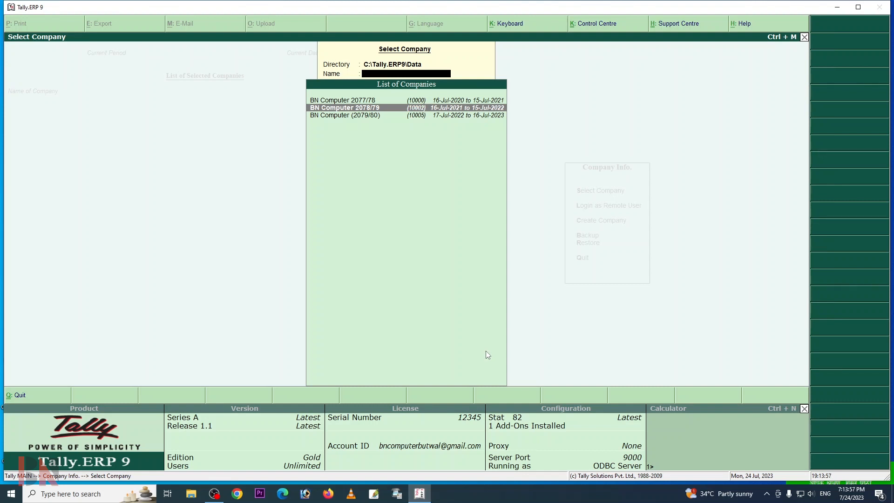
pyautogui.press('Down')
pyautogui.press('Return')
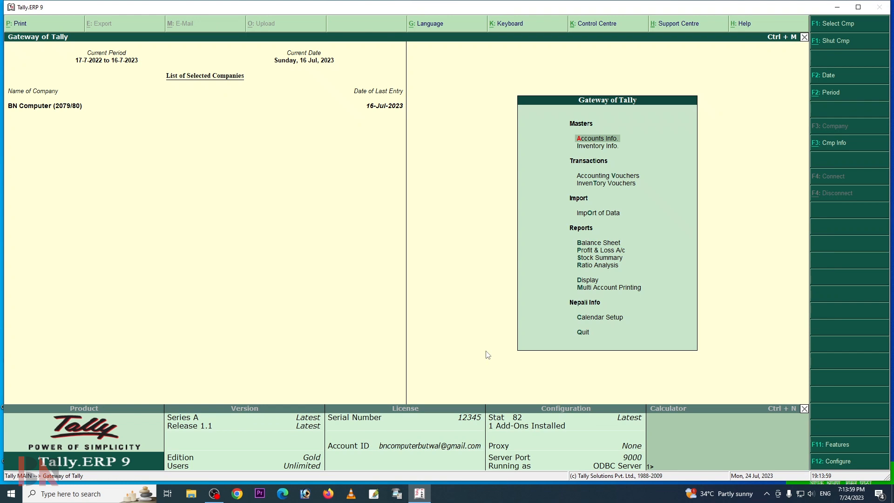
# - View the Stock Summary and Profit & Loss A/c reports of BN Computer (2079/80)
pyautogui.press('s')
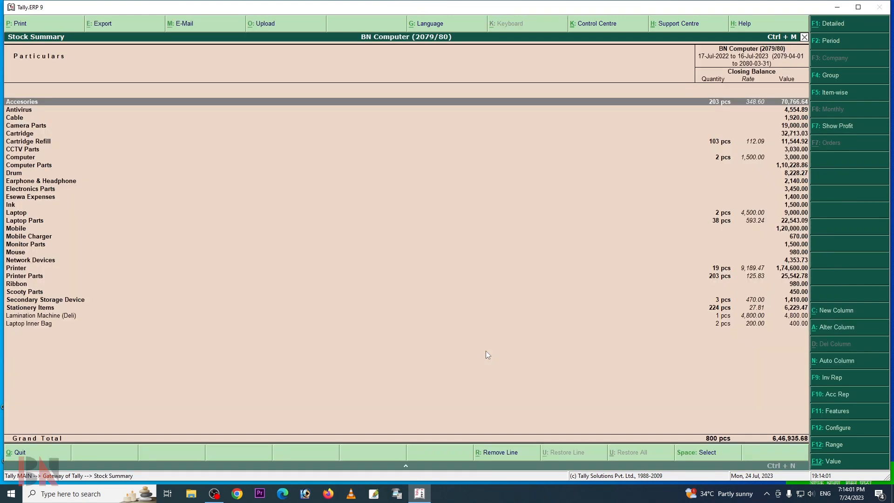
pyautogui.press('Escape')
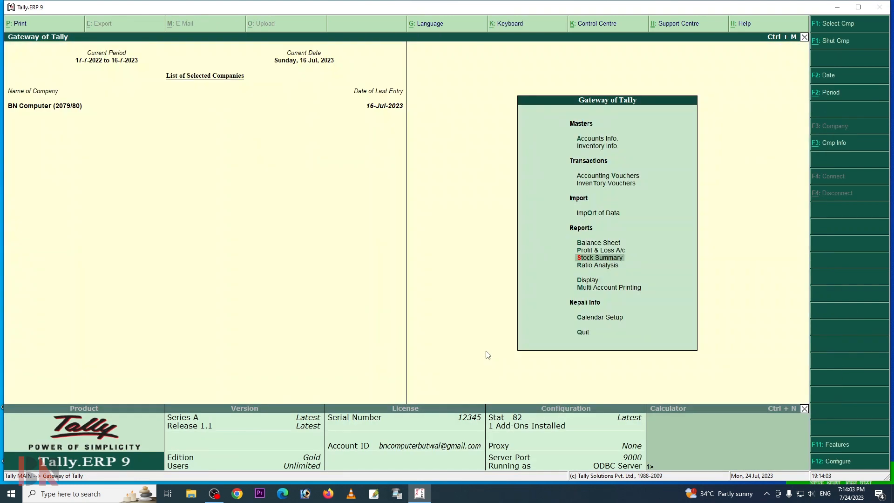
pyautogui.press('p')
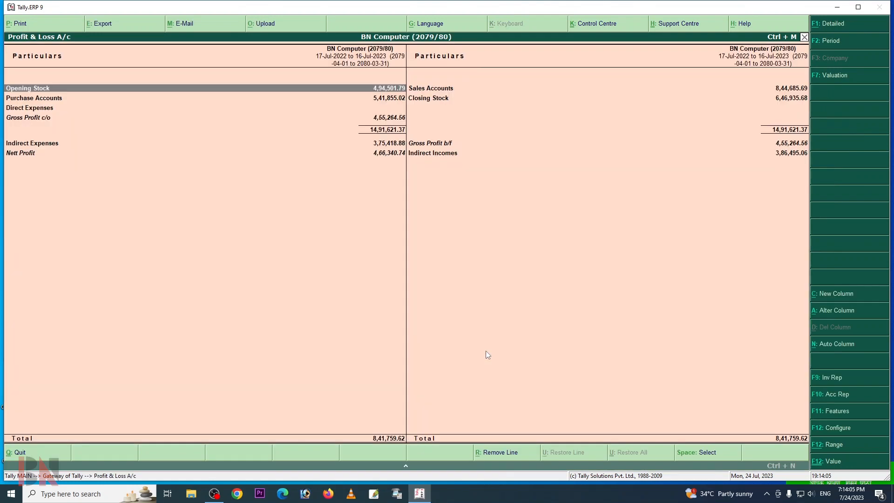
pyautogui.press('Escape')
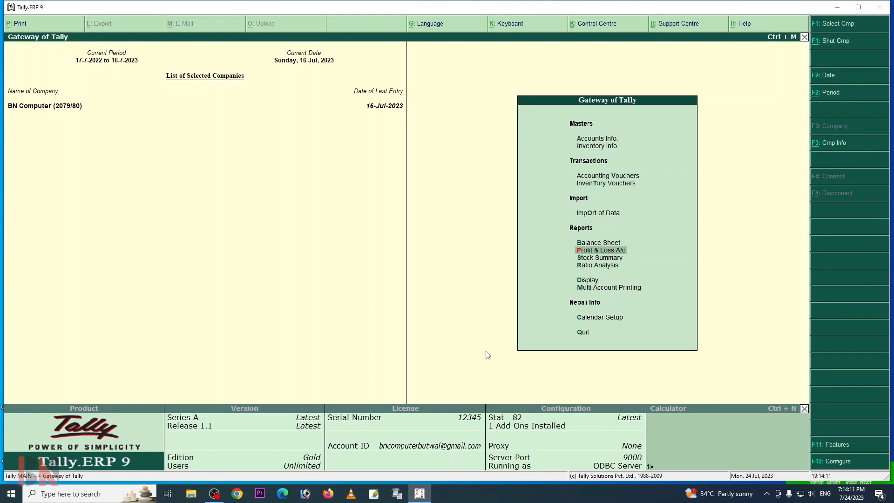
pyautogui.press('s')
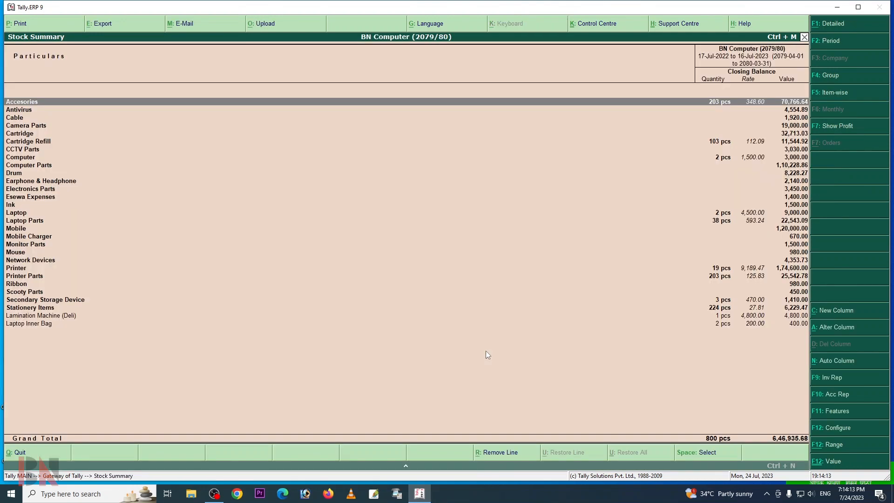
pyautogui.press('Escape')
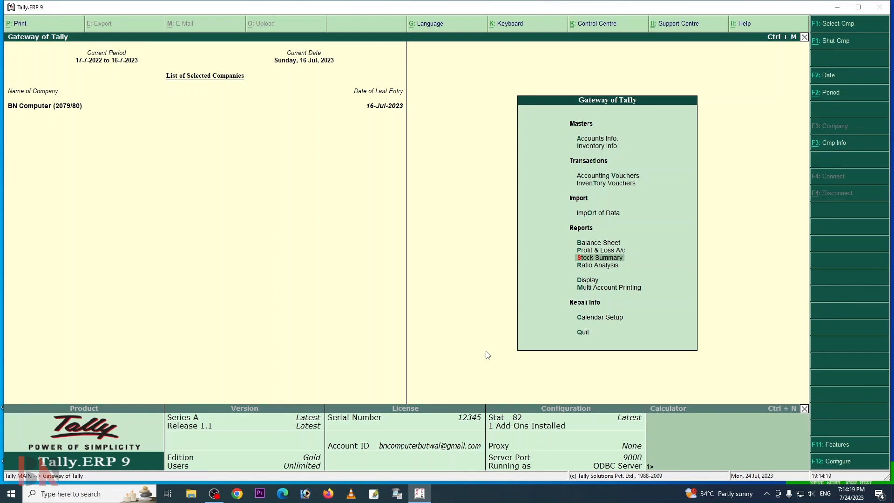
# - View the Ratio Analysis report of BN Computer (2079/80) and return to the Gateway of Tally
pyautogui.press('Up')
pyautogui.press('Up')
pyautogui.press('Up')
pyautogui.press('Up')
pyautogui.press('Up')
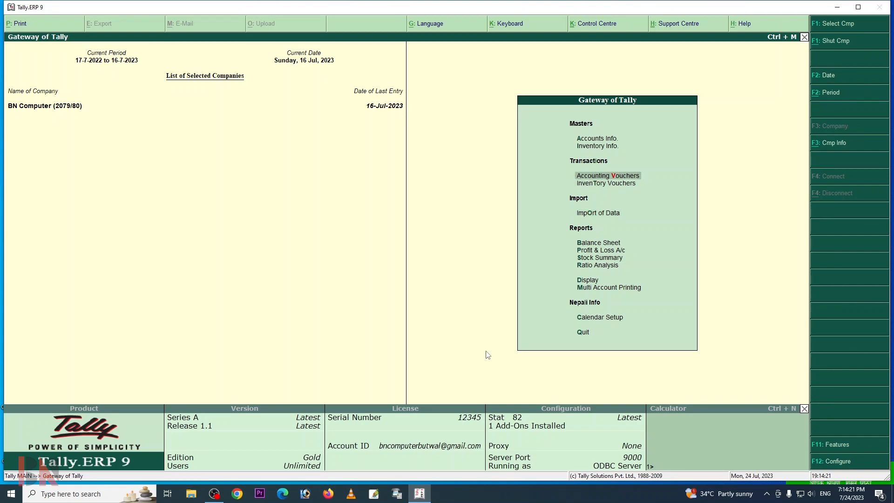
pyautogui.press('r')
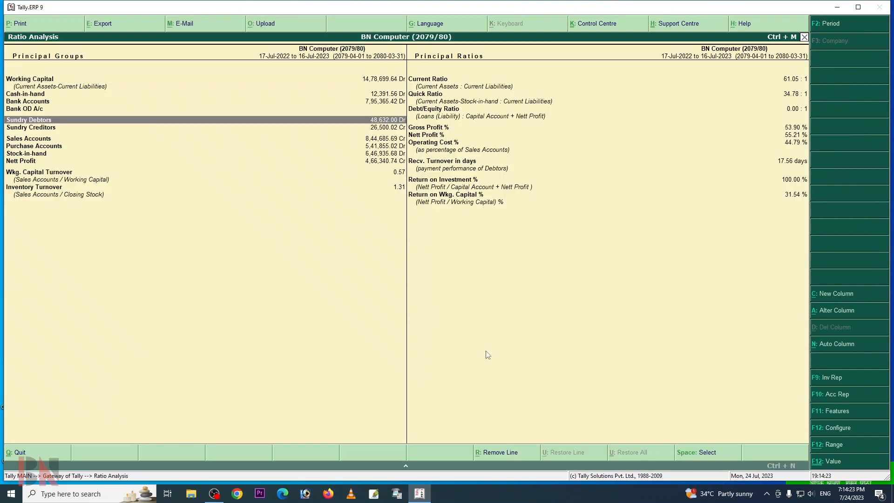
pyautogui.press('Return')
pyautogui.press('Escape')
pyautogui.press('Escape')
pyautogui.press('Escape')
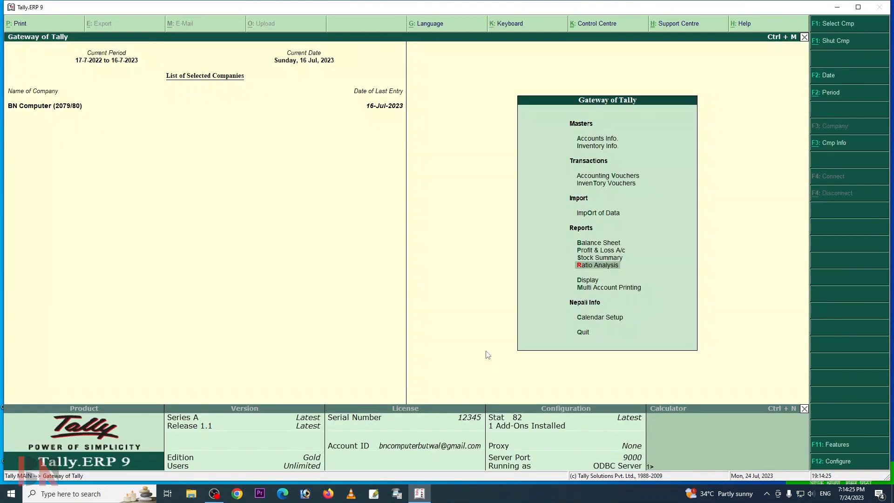
pyautogui.press('Escape')
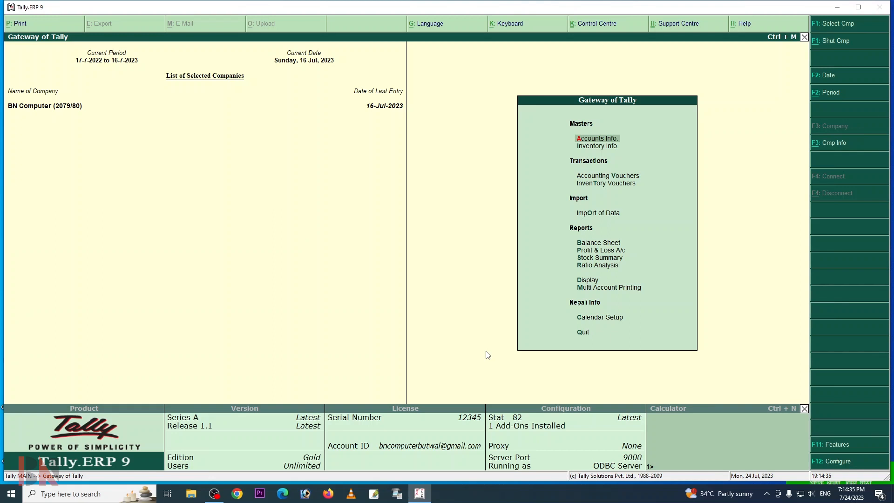
# - Close the current company and load BN Computer 2078/79 from the company list
pyautogui.press('Escape')
pyautogui.press('Escape')
pyautogui.hotkey('alt', 'F3')
pyautogui.press('Return')
pyautogui.press('Down')
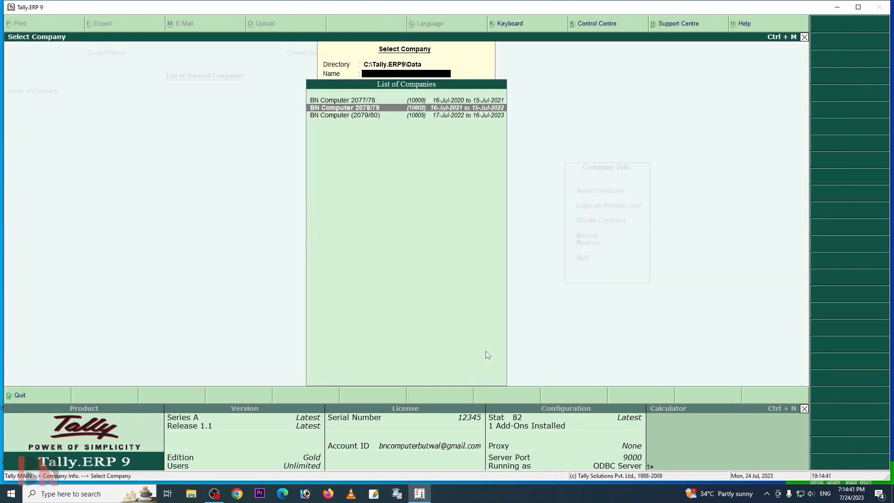
pyautogui.press('Up')
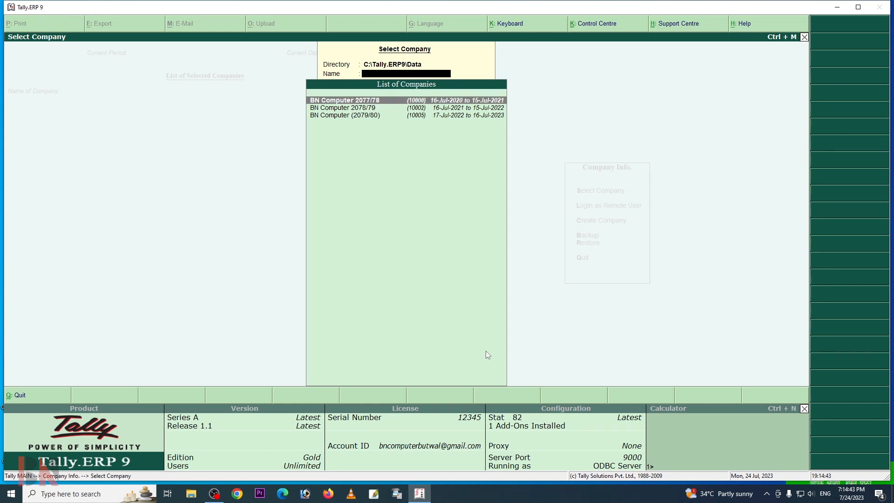
pyautogui.press('Down')
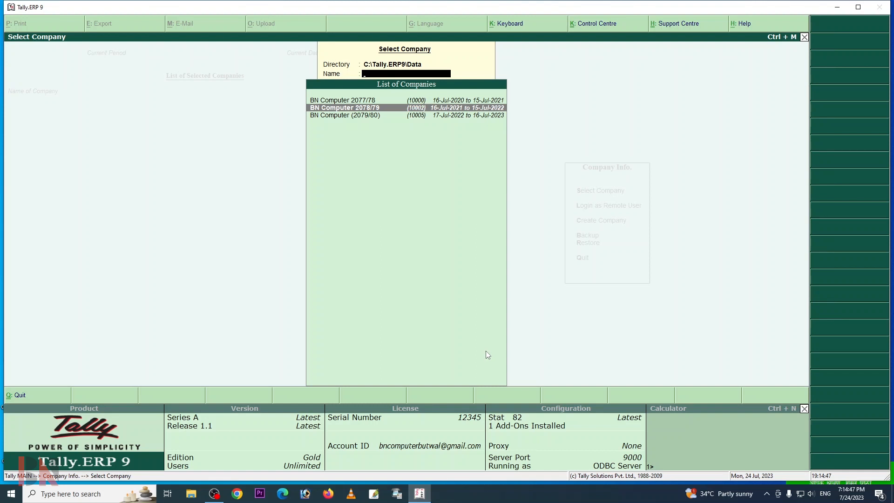
pyautogui.press('Down')
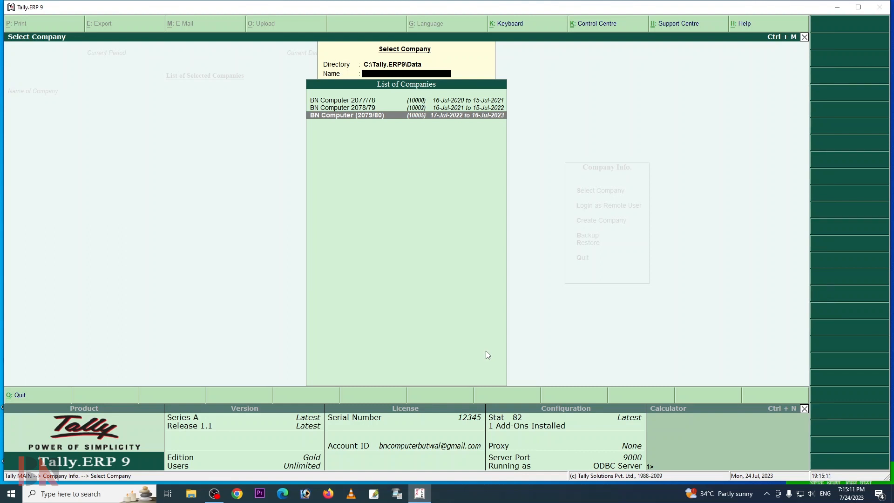
pyautogui.press('Up')
pyautogui.press('Return')
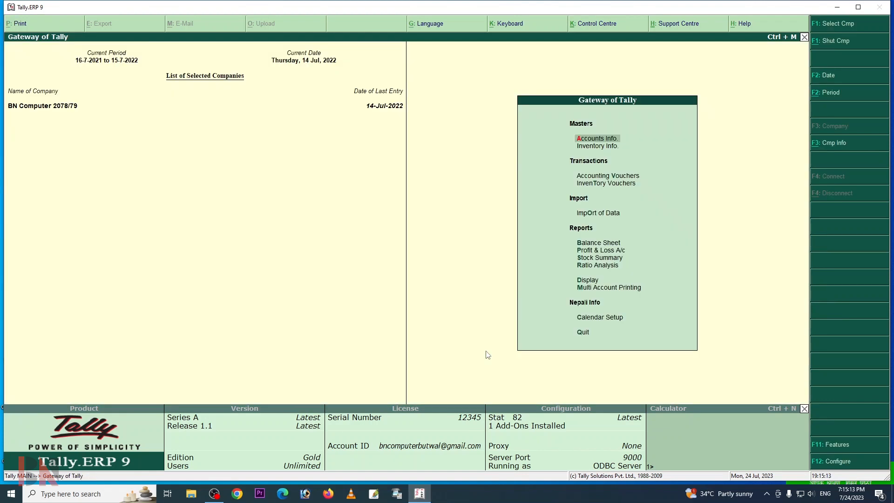
# - Look through the list of ledgers in the account books of BN Computer 2078/79 and return to the Gateway of Tally
pyautogui.press('d')
pyautogui.press('a')
pyautogui.press('Return')
pyautogui.press('Escape')
pyautogui.press('Escape')
pyautogui.press('Escape')
pyautogui.press('Escape')
pyautogui.press('Escape')
pyautogui.press('d')
pyautogui.press('a')
pyautogui.press('l')
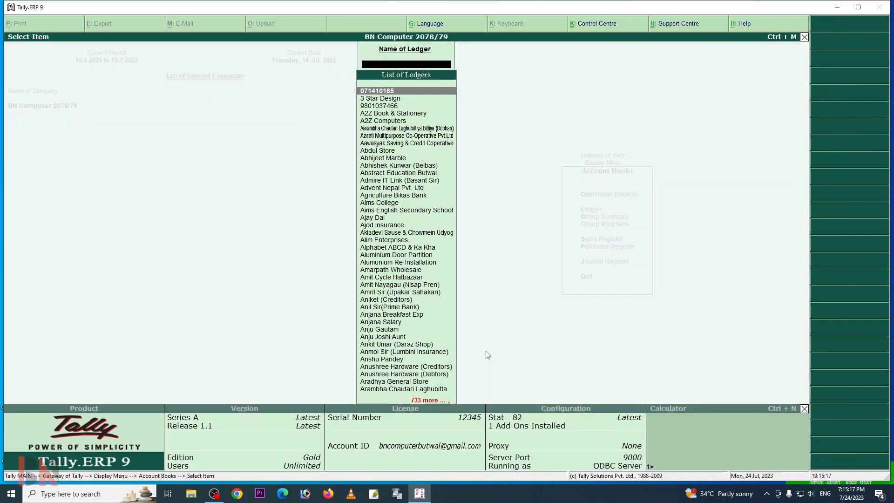
pyautogui.press('Escape')
pyautogui.press('Escape')
pyautogui.press('Escape')
pyautogui.press('Escape')
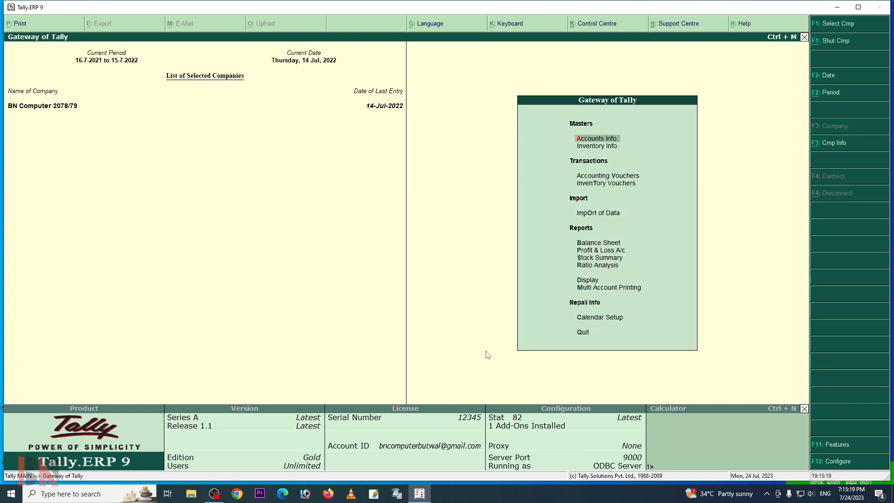
# - Close the current company and load BN Computer 2077/78 from the company list
pyautogui.hotkey('alt', 'F3')
pyautogui.press('Return')
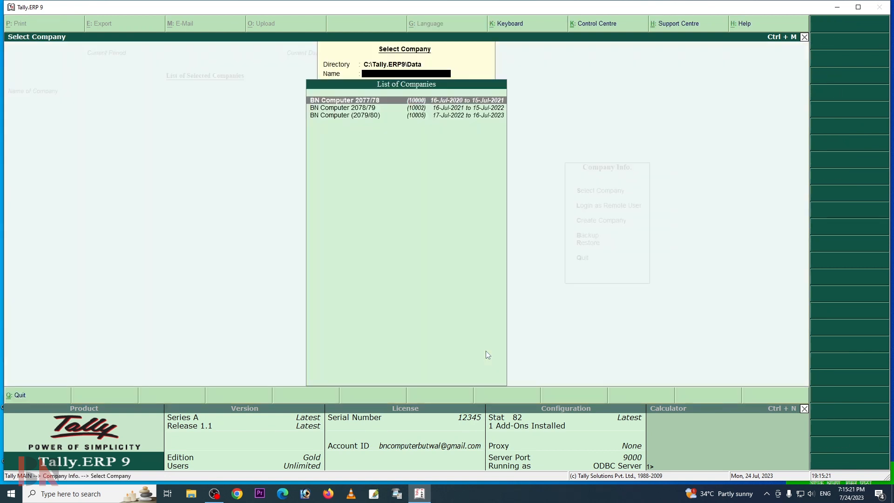
pyautogui.press('Return')
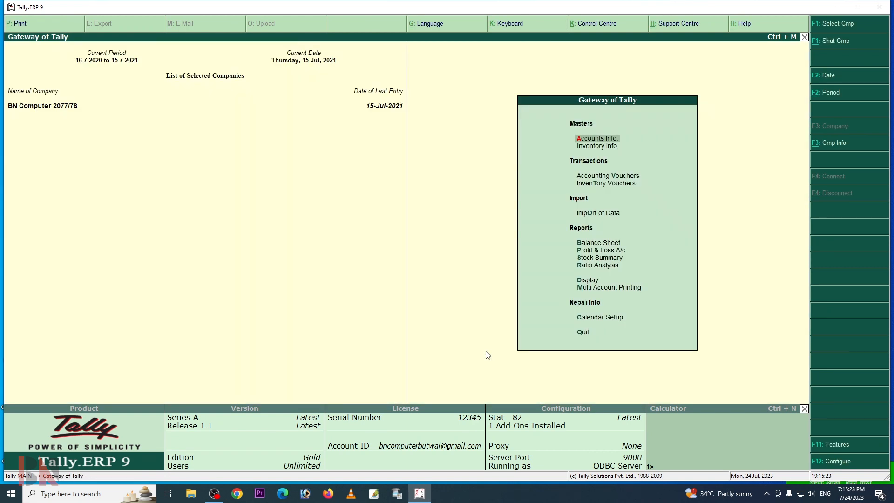
pyautogui.press('Down')
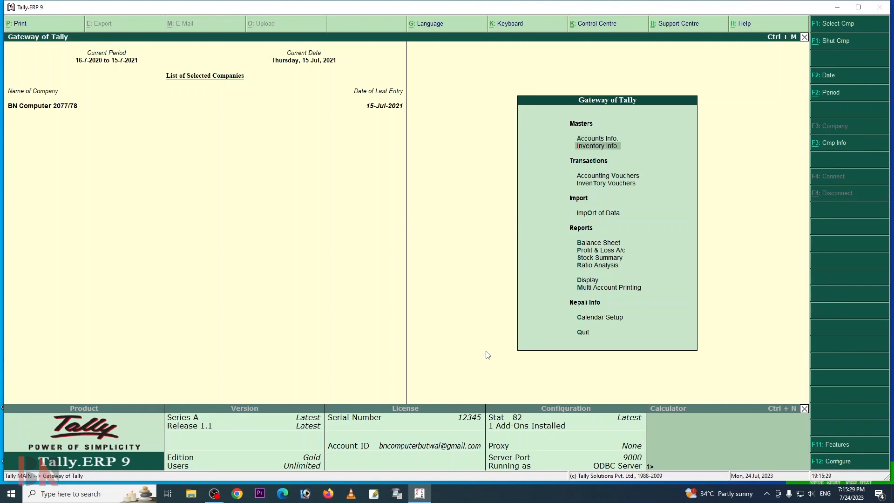
pyautogui.press('Up')
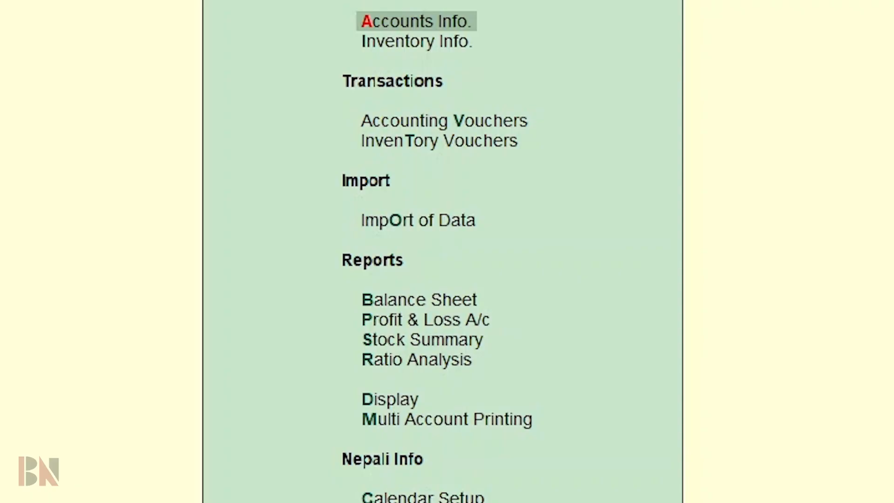
# - Split the company data of BN Computer 2077/78 from 16-Jul-2021 into two new companies
pyautogui.hotkey('alt', 'F3')
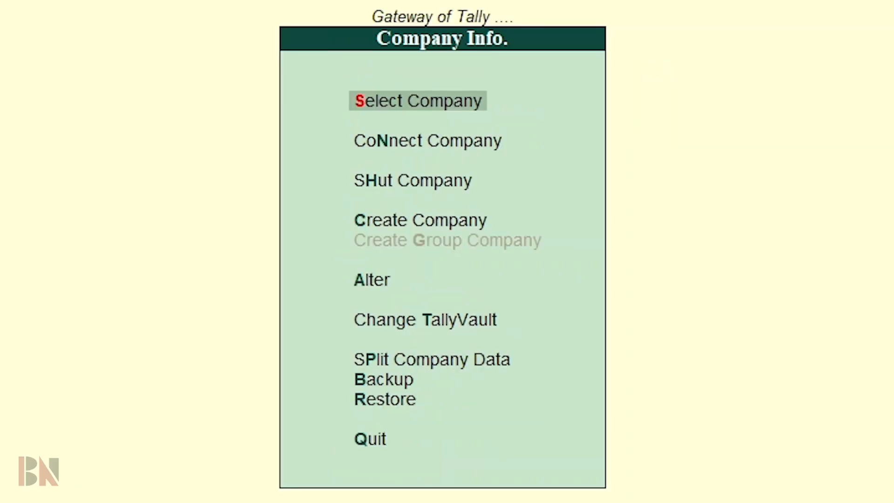
pyautogui.press('Down')
pyautogui.press('Down')
pyautogui.press('Down')
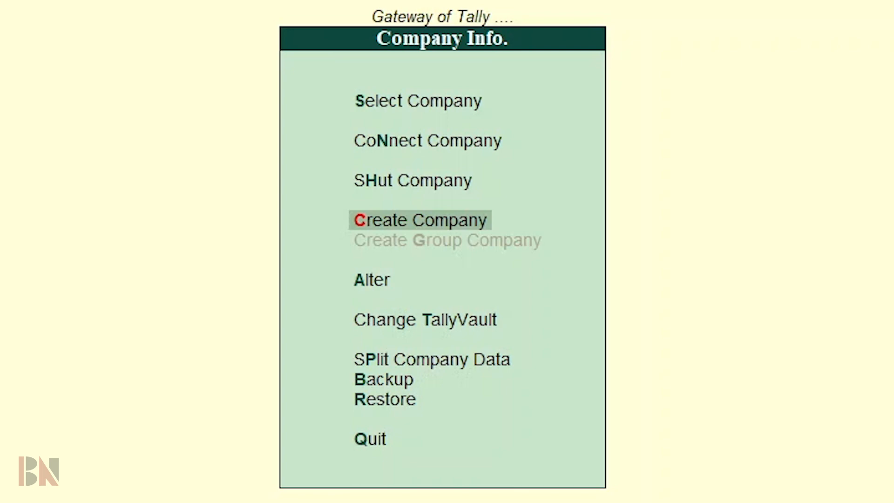
pyautogui.press('Down')
pyautogui.press('Down')
pyautogui.press('Down')
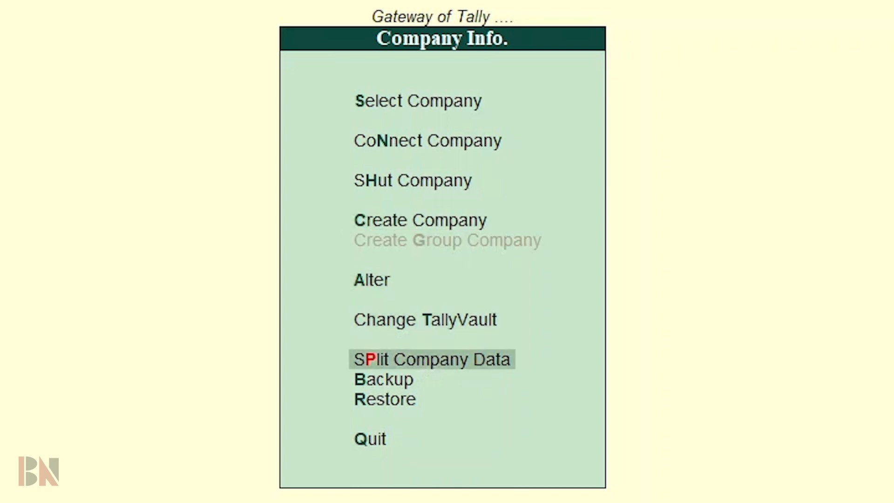
pyautogui.press('Return')
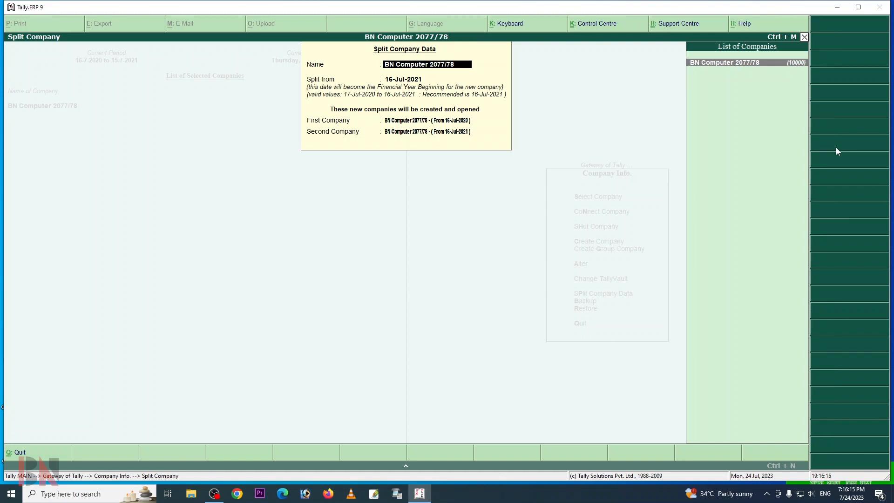
pyautogui.press('Return')
pyautogui.press('Return')
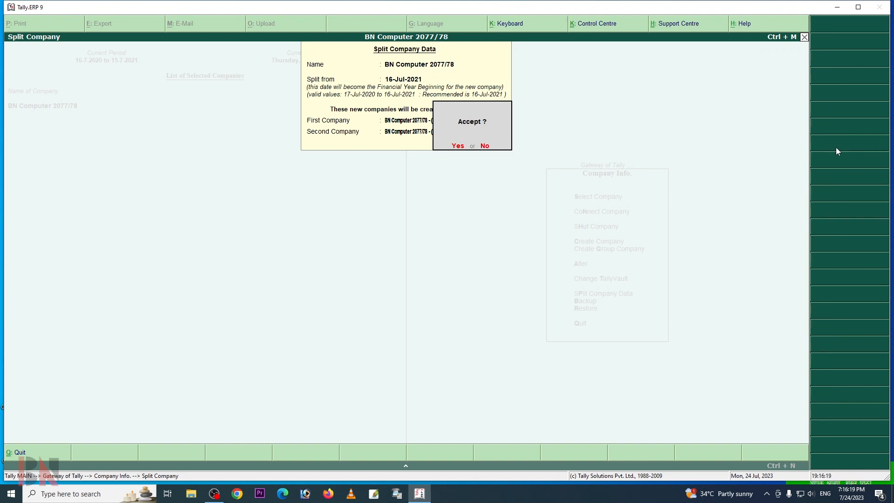
pyautogui.press('Return')
pyautogui.press('Return')
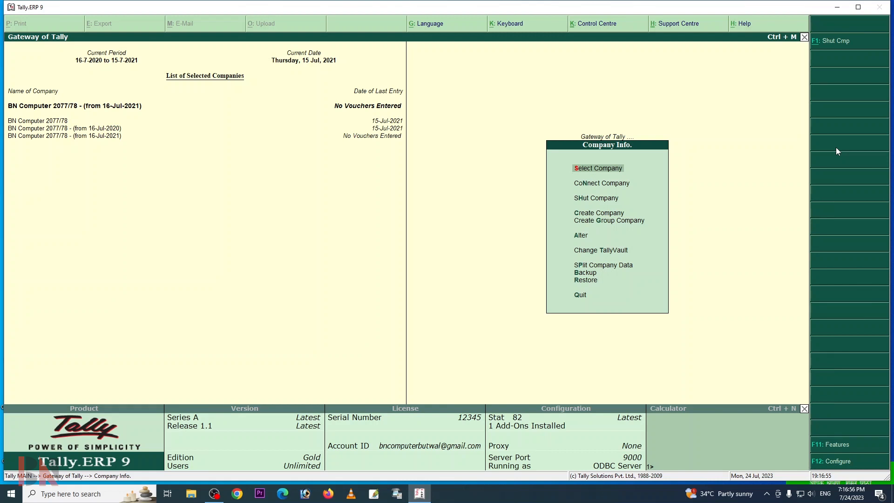
# - Leave the Company Info menu and quit Tally.ERP 9, accepting the exit
pyautogui.press('n')
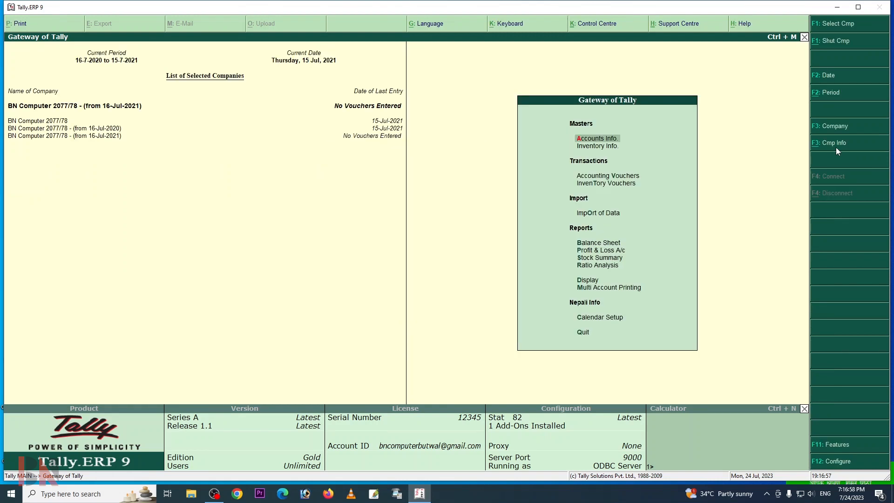
pyautogui.press('Escape')
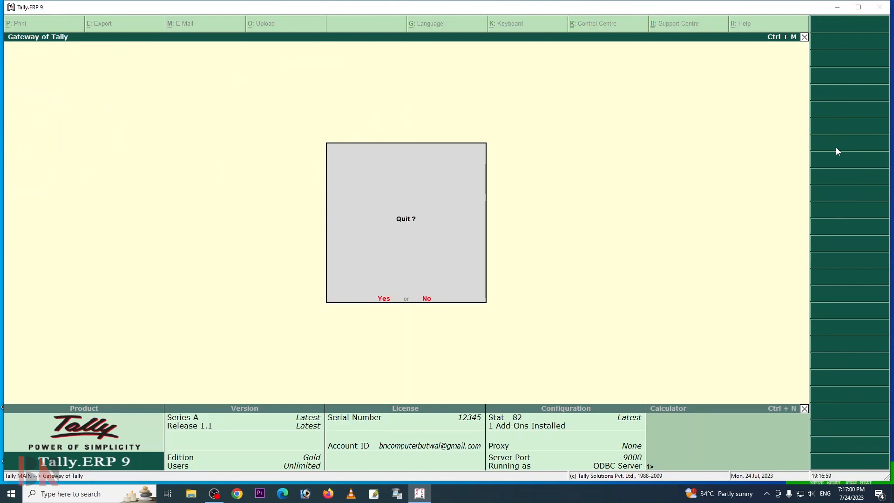
pyautogui.press('y')
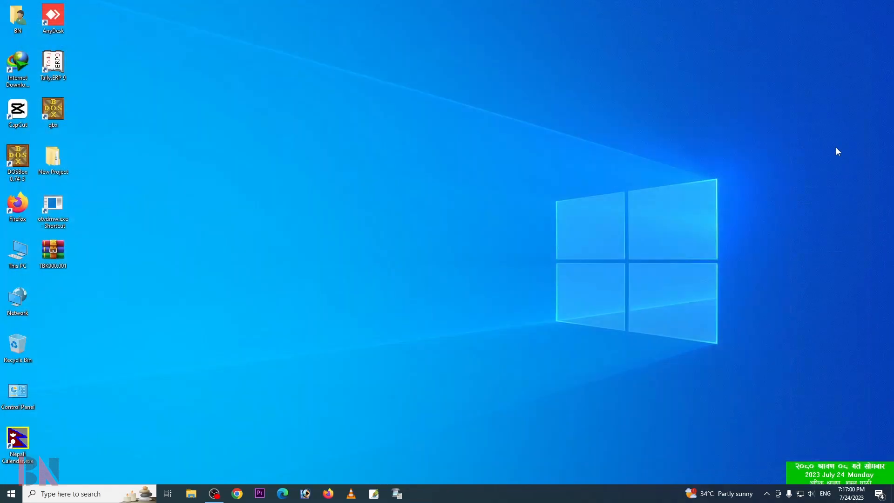
# - Start Tally.ERP 9 and close the loaded company BN Computer 2077/78
pyautogui.doubleClick(52, 75)
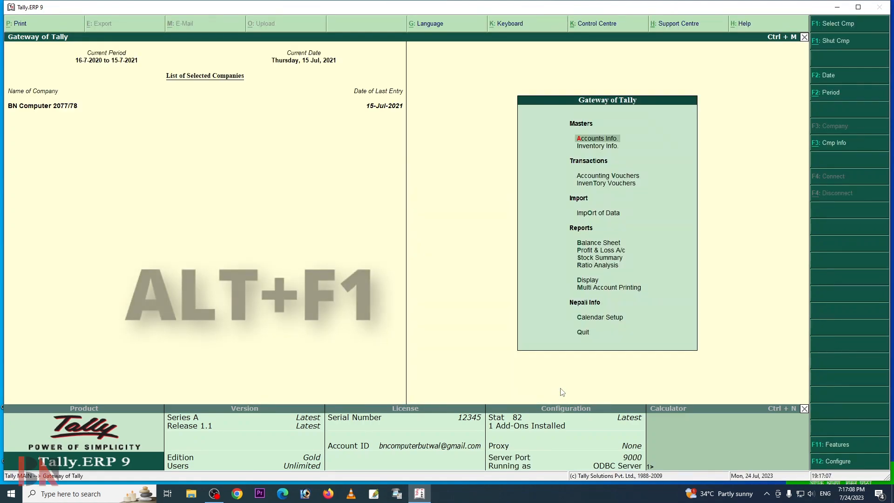
pyautogui.hotkey('alt', 'F1')
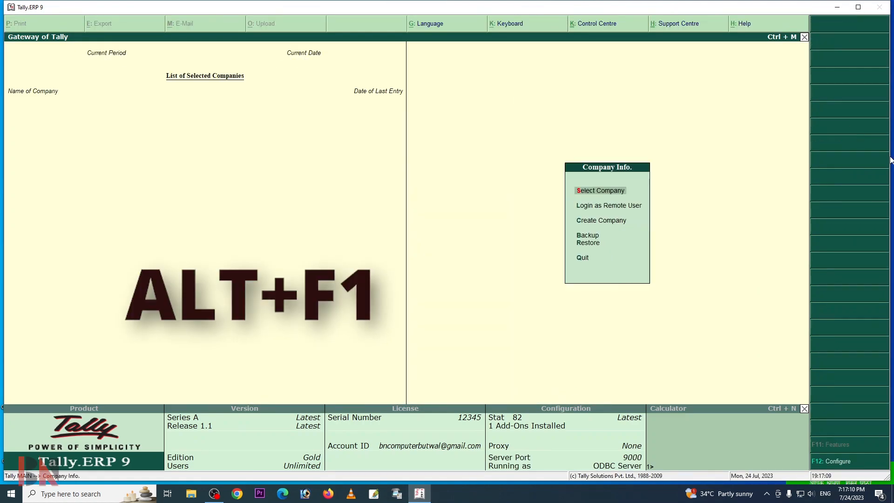
# - Review the company list and load the split company BN Computer 2077/78 - (from 16-Jul-2020)
pyautogui.press('Return')
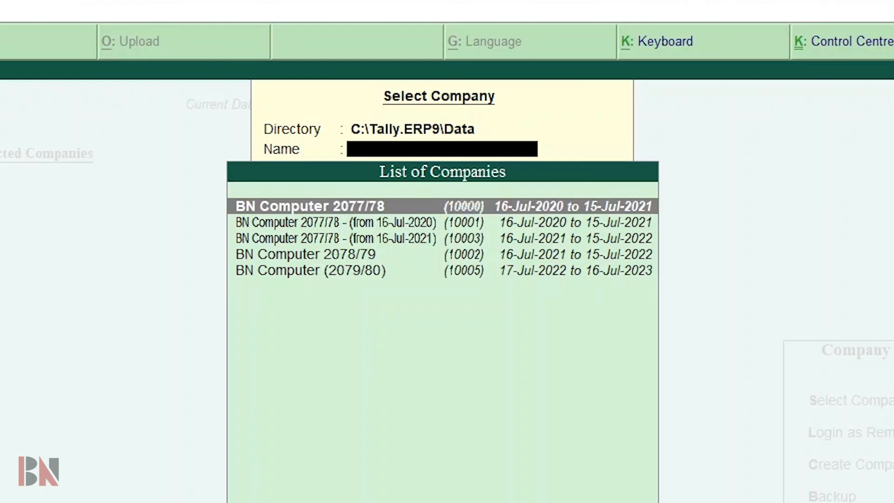
pyautogui.press('Down')
pyautogui.press('Down')
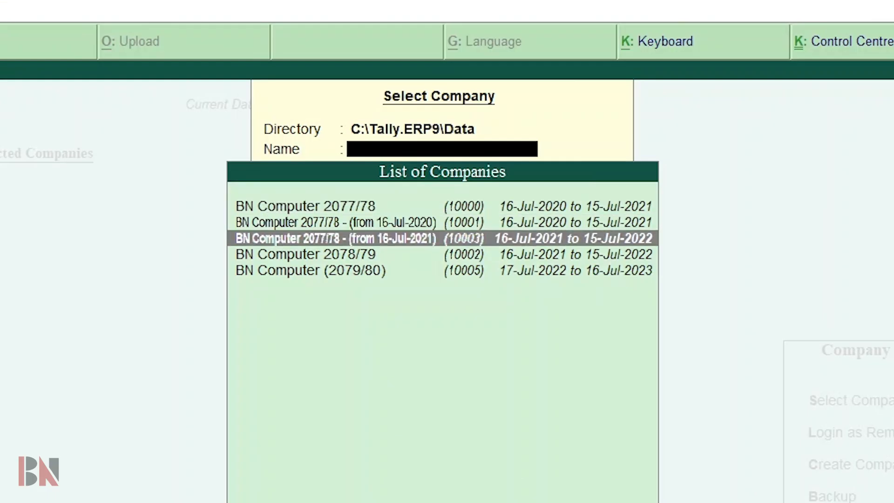
pyautogui.press('Up')
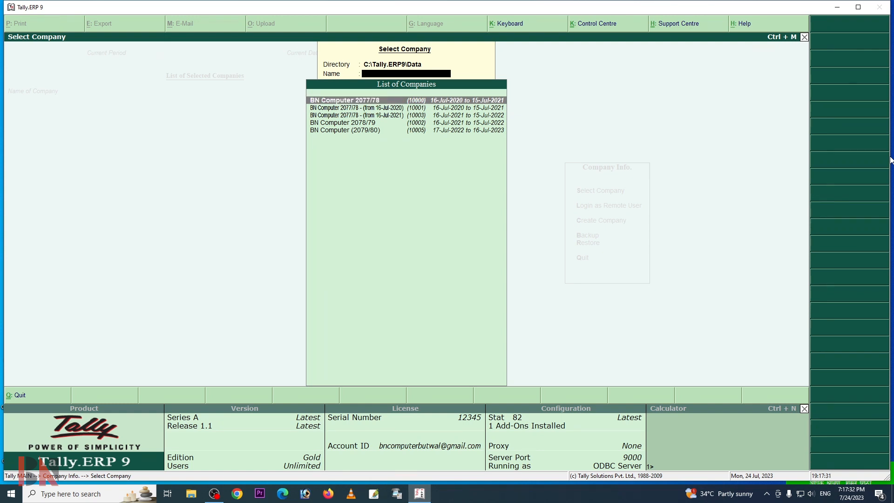
pyautogui.press('Up')
pyautogui.press('Down')
pyautogui.press('Down')
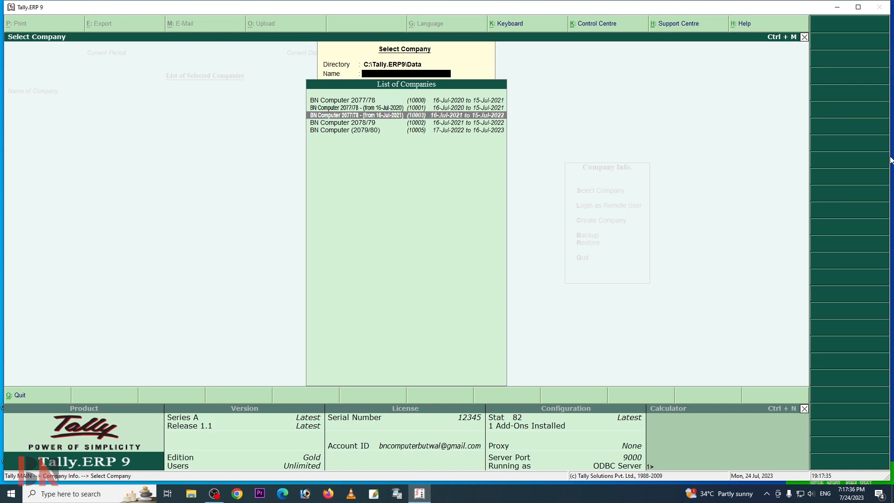
pyautogui.press('Down')
pyautogui.press('Down')
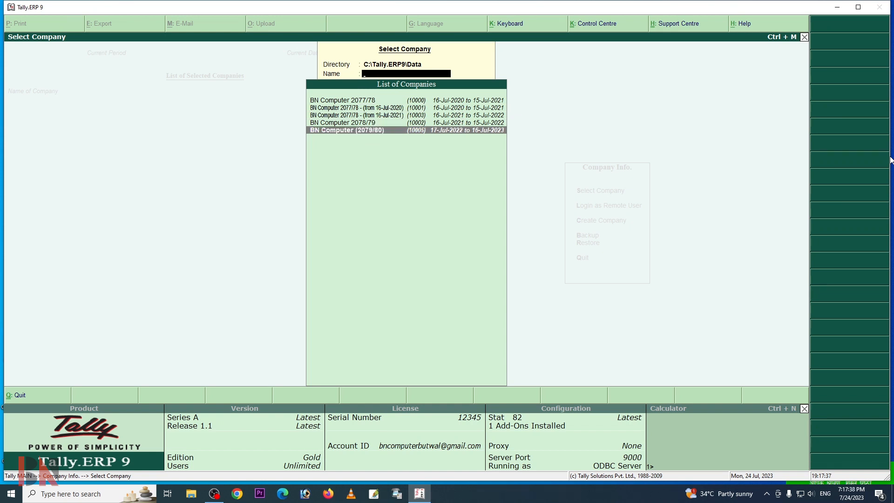
pyautogui.press('Up')
pyautogui.press('Up')
pyautogui.press('Up')
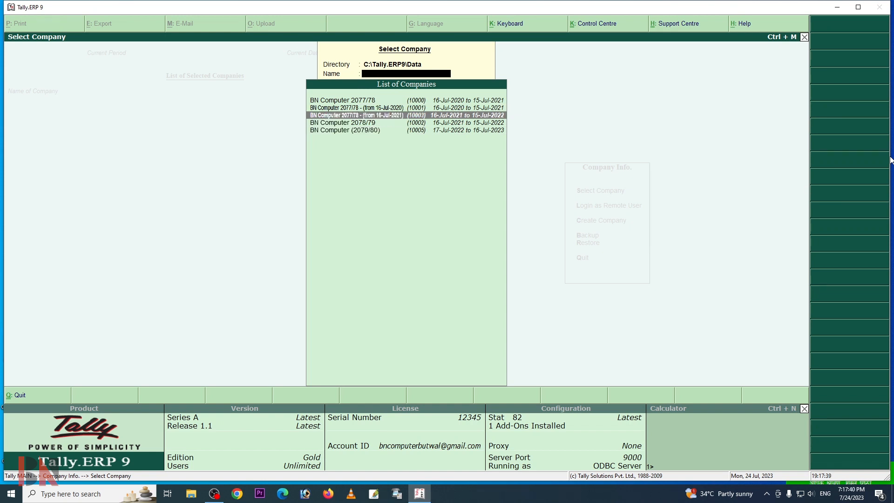
pyautogui.press('Return')
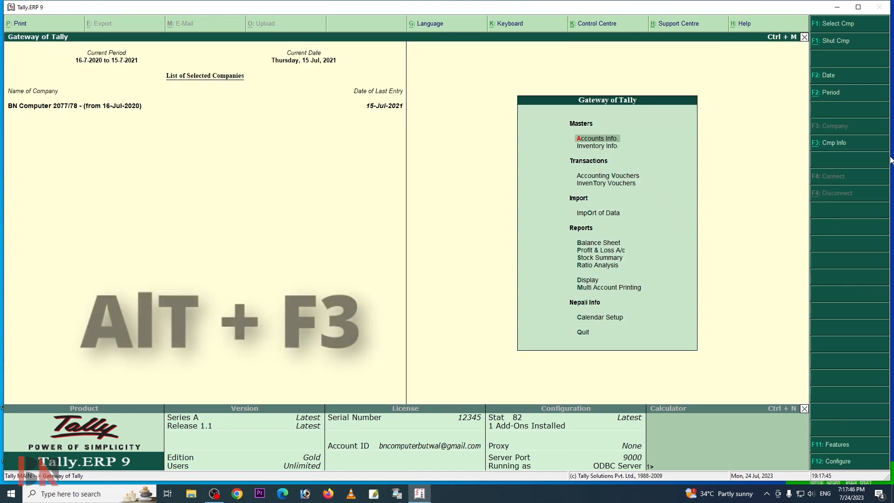
# - Open BN Computer 2077/78 - (from 16-Jul-2020) for alteration and delete the company, accepting the confirmations
pyautogui.hotkey('alt', 'F3')
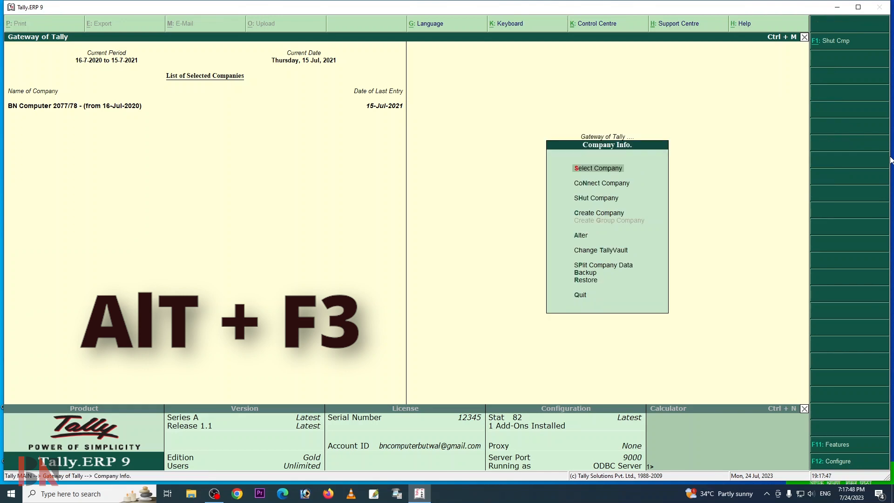
pyautogui.press('Down')
pyautogui.press('Down')
pyautogui.press('Up')
pyautogui.press('Up')
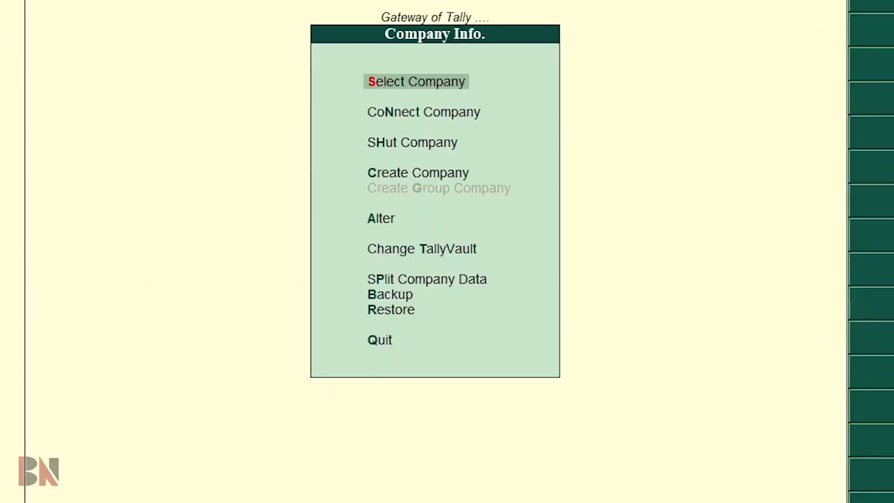
pyautogui.press('Down')
pyautogui.press('Down')
pyautogui.press('Down')
pyautogui.press('Down')
pyautogui.press('Down')
pyautogui.press('Up')
pyautogui.press('Return')
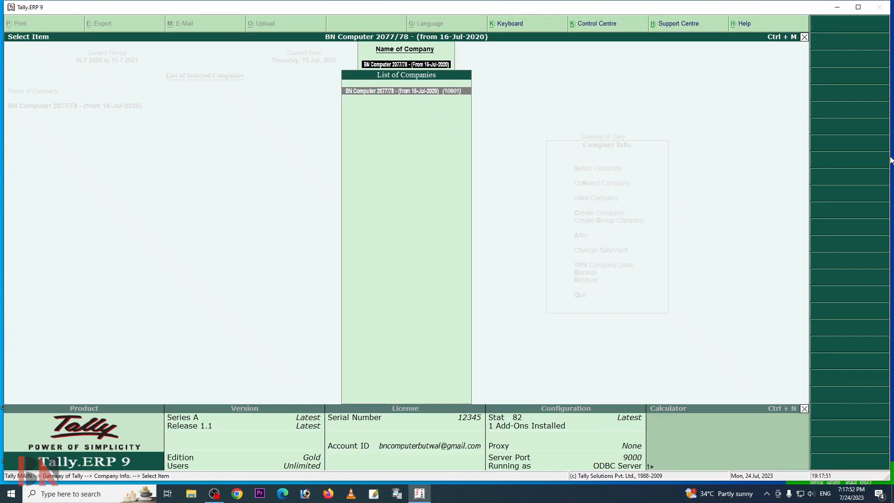
pyautogui.press('Return')
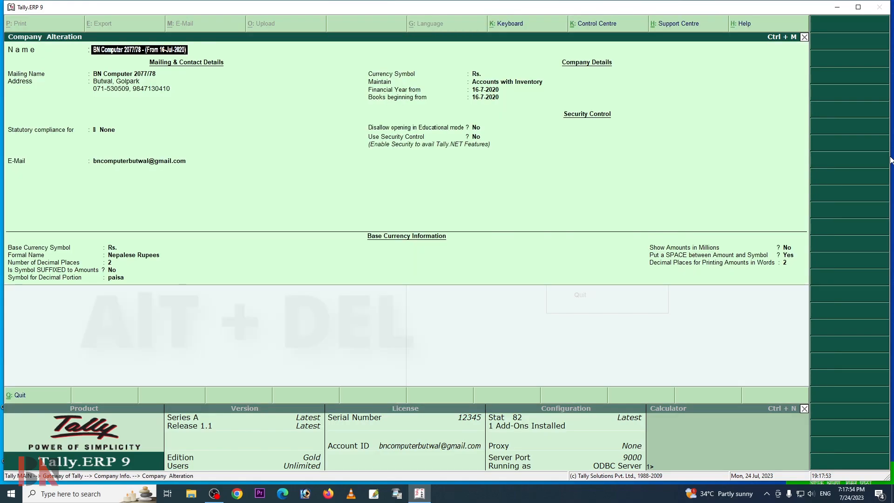
pyautogui.hotkey('alt', 'd')
pyautogui.press('y')
pyautogui.press('y')
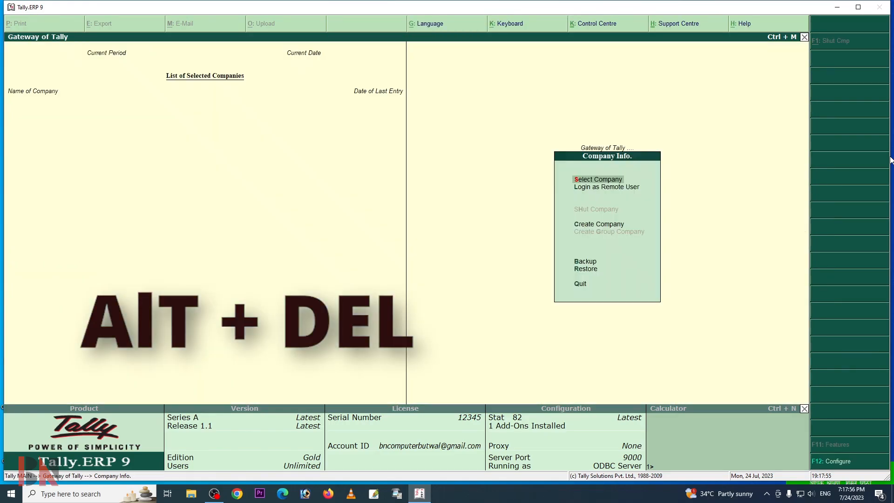
# - Decline quitting the program and load the other split company, BN Computer 2077/78 - (from 16-Jul-2021)
pyautogui.press('Escape')
pyautogui.press('Escape')
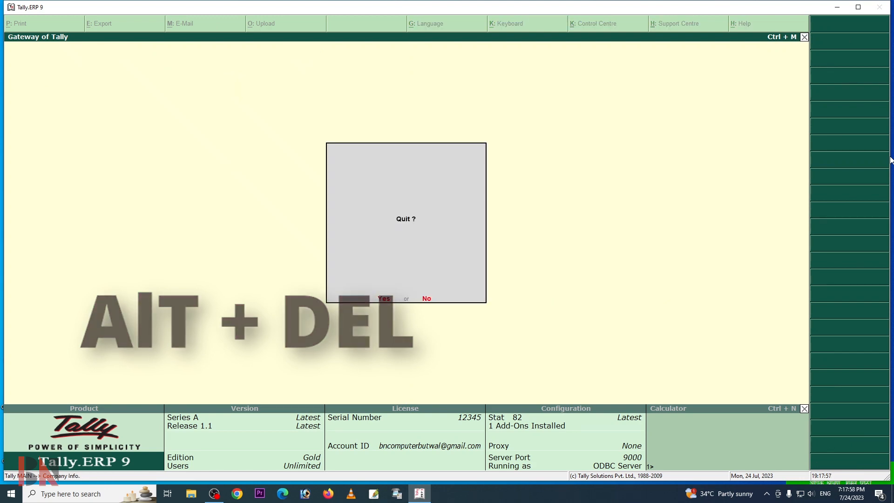
pyautogui.press('Escape')
pyautogui.press('Return')
pyautogui.press('Down')
pyautogui.press('Down')
pyautogui.press('Up')
pyautogui.press('Return')
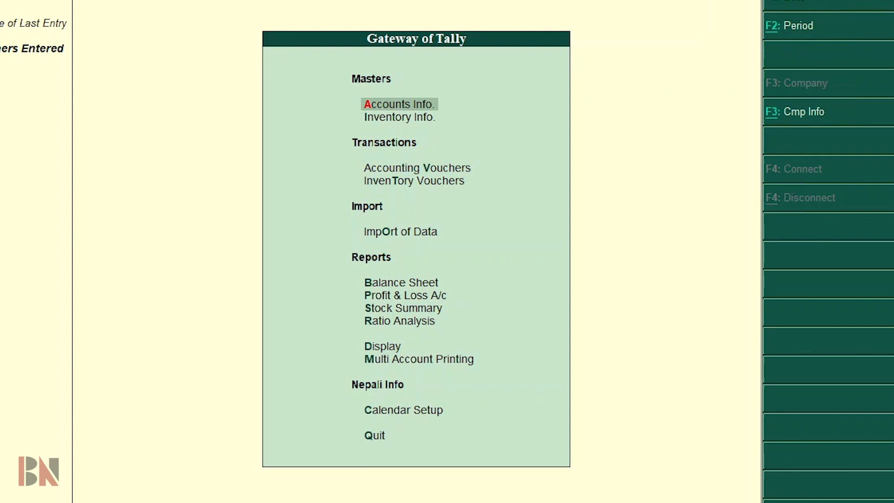
# - Open BN Computer 2077/78 - (from 16-Jul-2021) for alteration and delete the company, accepting the confirmations
pyautogui.hotkey('alt', 'F3')
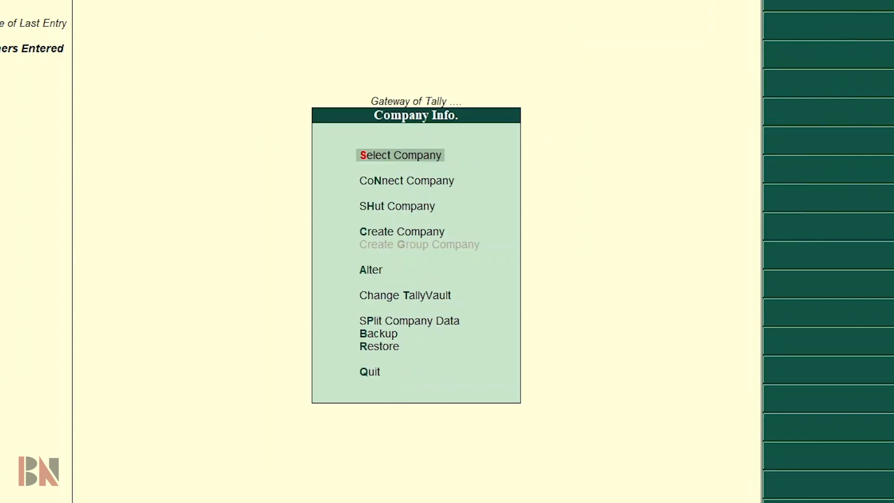
pyautogui.press('Down')
pyautogui.press('Down')
pyautogui.press('Down')
pyautogui.press('Down')
pyautogui.press('Return')
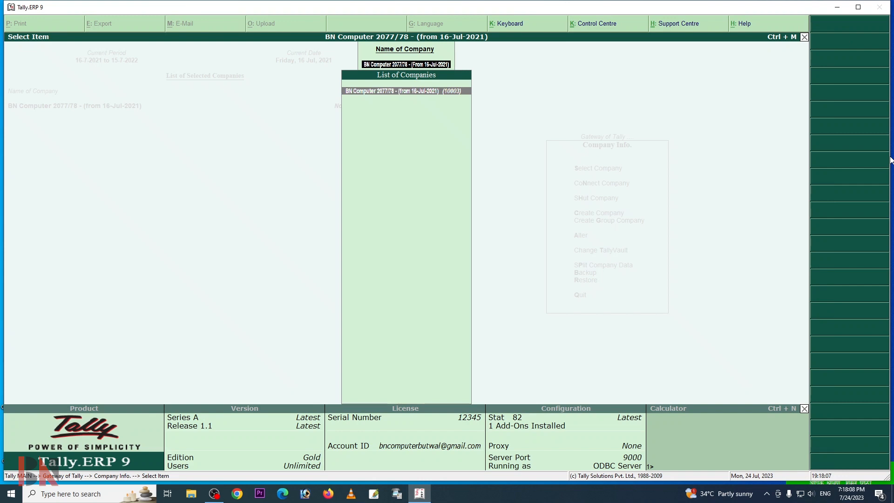
pyautogui.press('Return')
pyautogui.hotkey('alt', 'Delete')
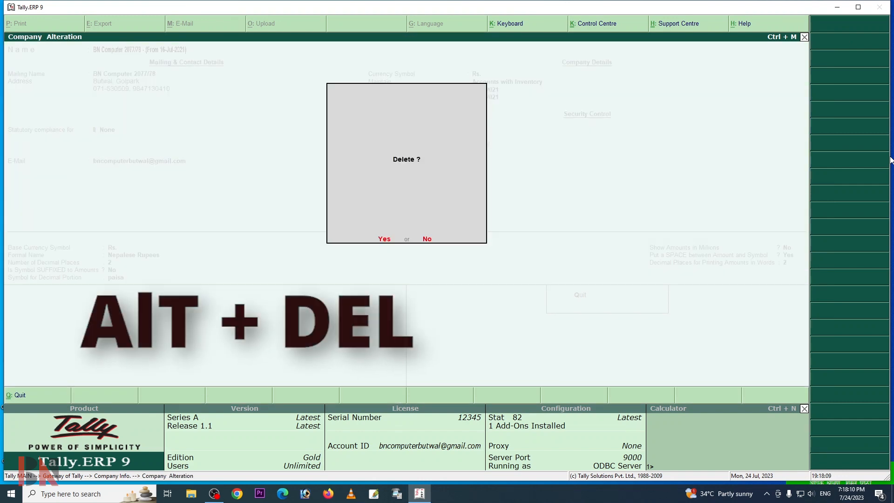
pyautogui.press('y')
pyautogui.press('y')
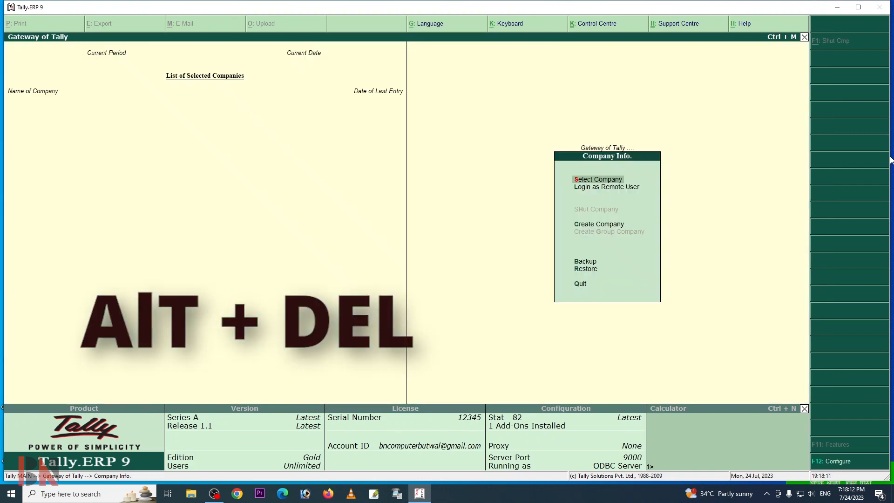
# - Load the company BN Computer (2079/80) from the company list
pyautogui.press('Return')
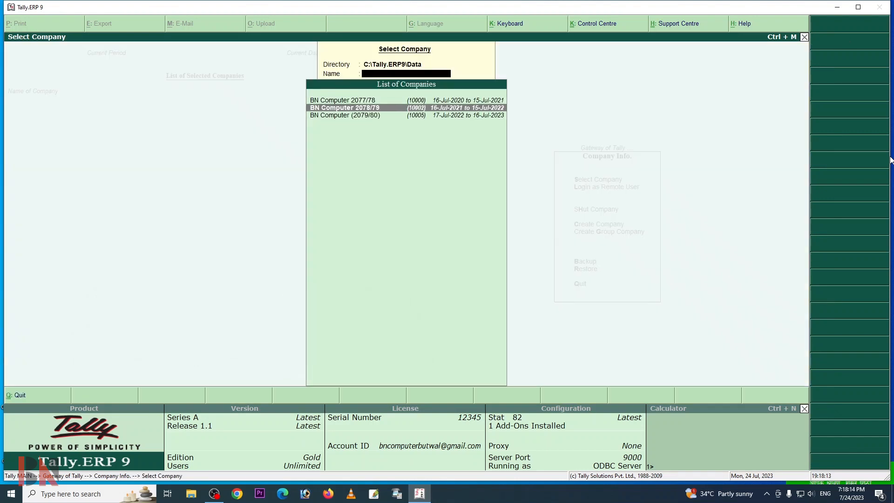
pyautogui.press('Down')
pyautogui.press('Down')
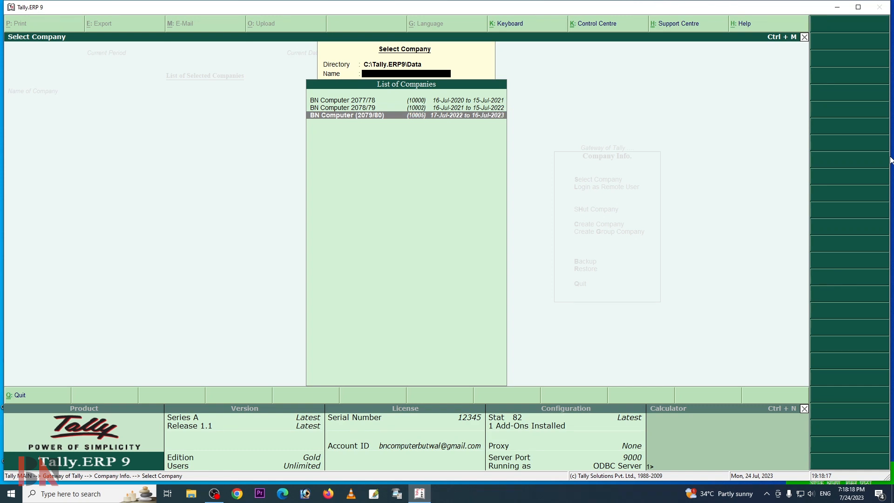
pyautogui.press('Return')
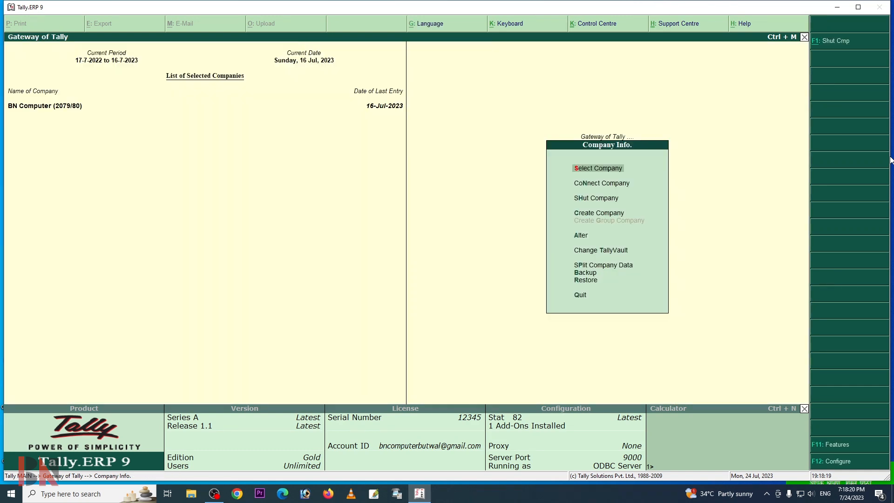
# - Split the company data of BN Computer (2079/80) from 17-Jul-2023 into two new companies
pyautogui.press('Down')
pyautogui.press('Down')
pyautogui.press('Down')
pyautogui.press('Down')
pyautogui.press('Down')
pyautogui.press('Down')
pyautogui.press('Up')
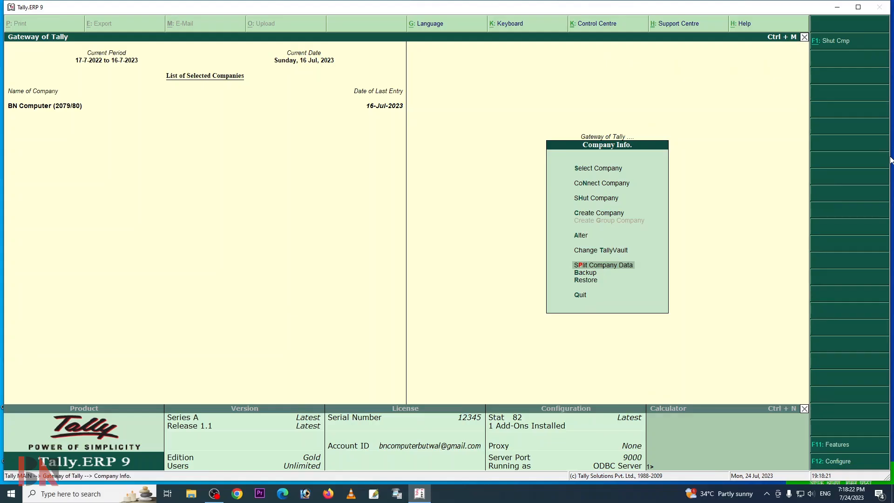
pyautogui.press('Return')
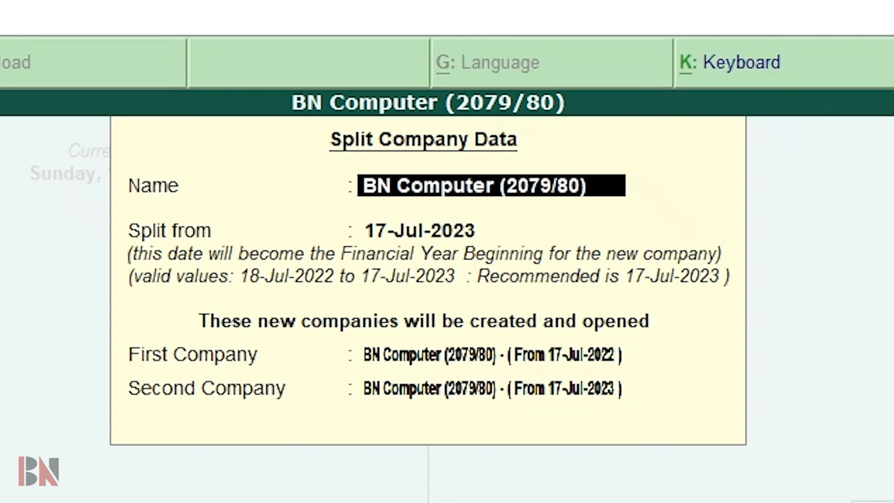
pyautogui.press('Return')
pyautogui.press('Return')
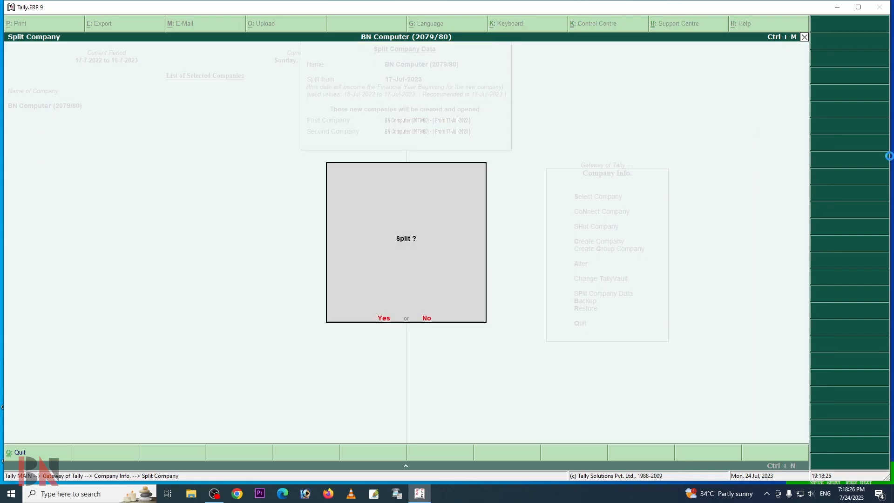
pyautogui.press('Return')
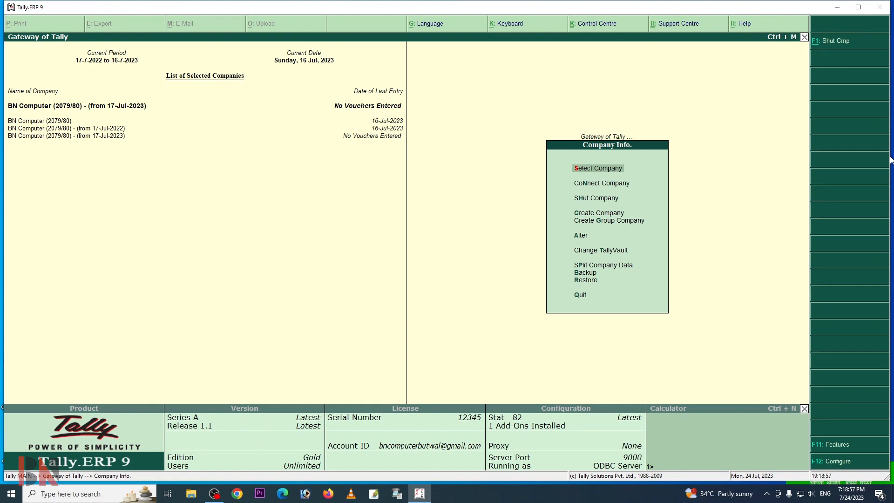
# - Compare the financial periods of the two new split companies and load BN Computer (2079/80) - (from 17-Jul-2022)
pyautogui.press('Return')
pyautogui.press('Down')
pyautogui.press('Down')
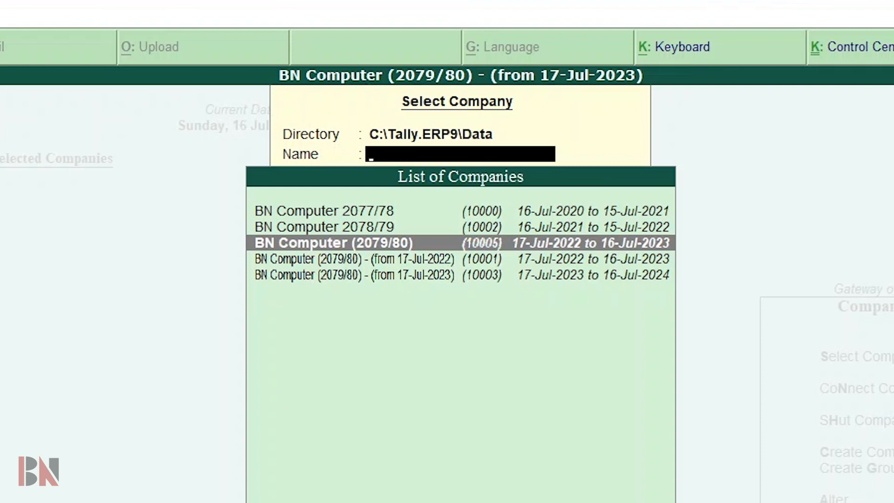
pyautogui.press('Down')
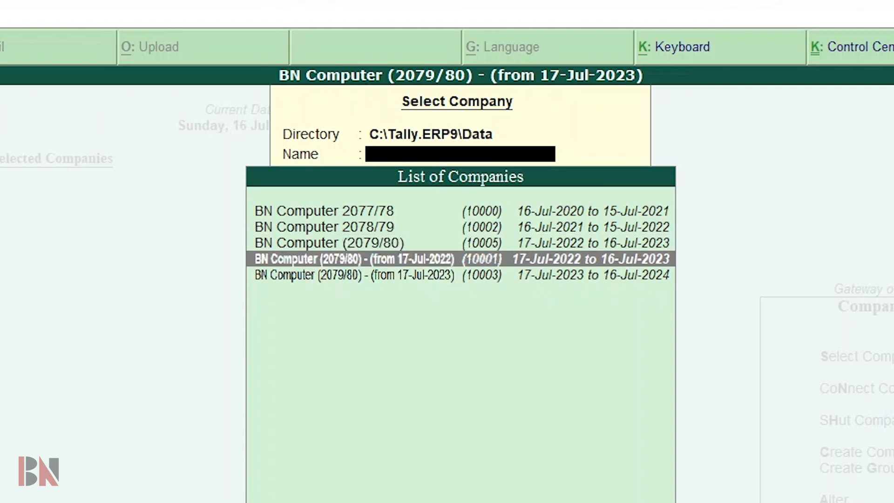
pyautogui.press('Down')
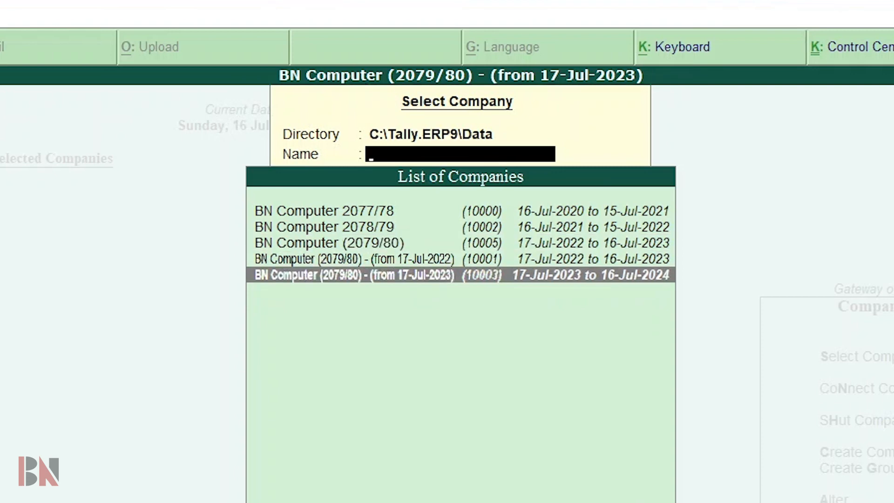
pyautogui.press('Up')
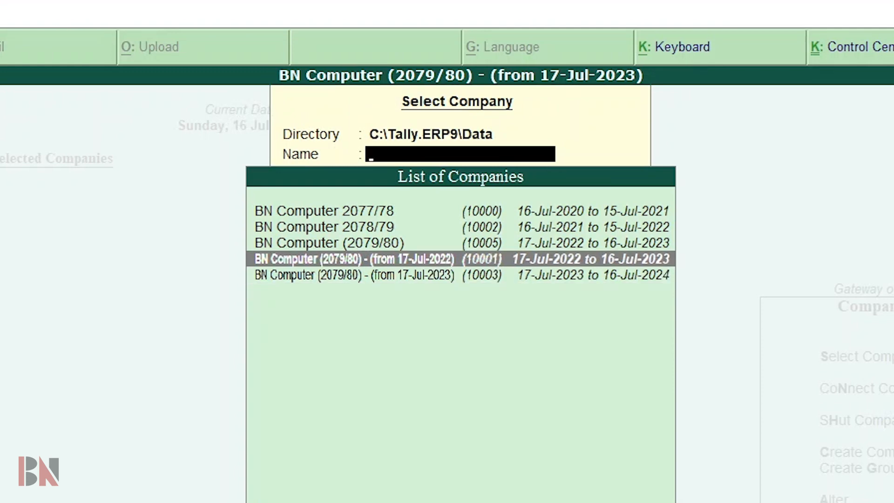
pyautogui.press('Down')
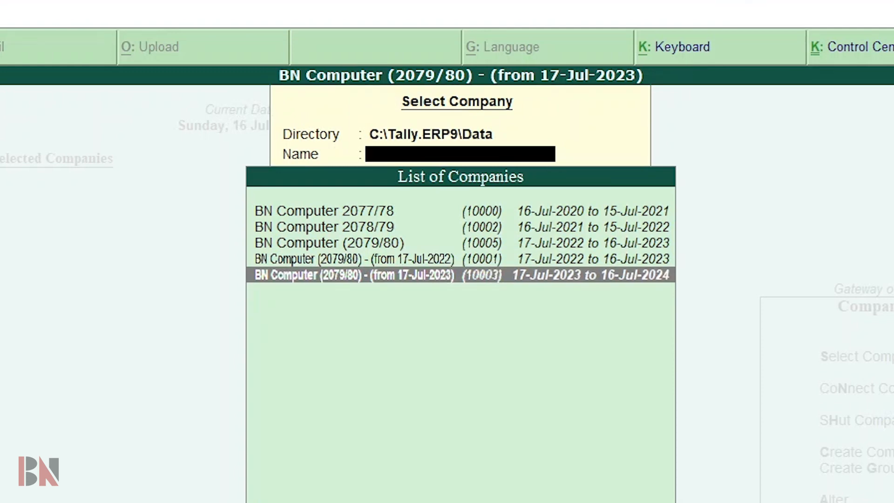
pyautogui.press('Up')
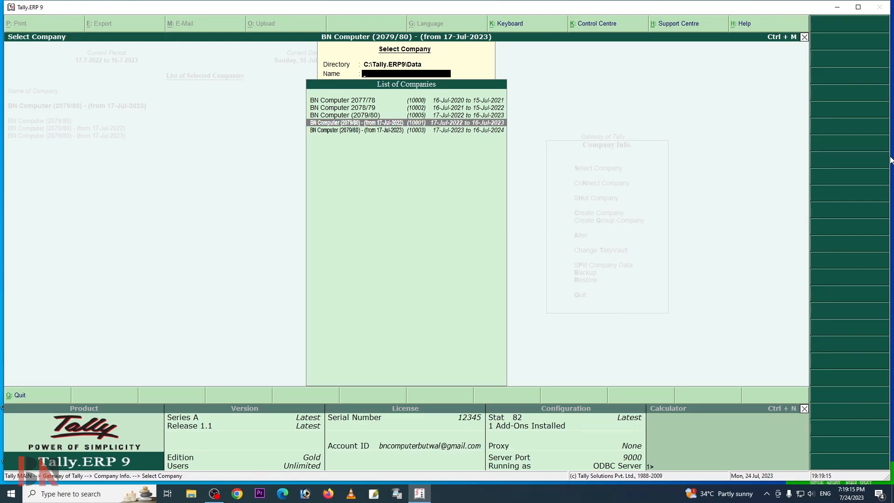
pyautogui.press('Up')
pyautogui.press('Down')
pyautogui.press('Up')
pyautogui.press('Down')
pyautogui.press('Return')
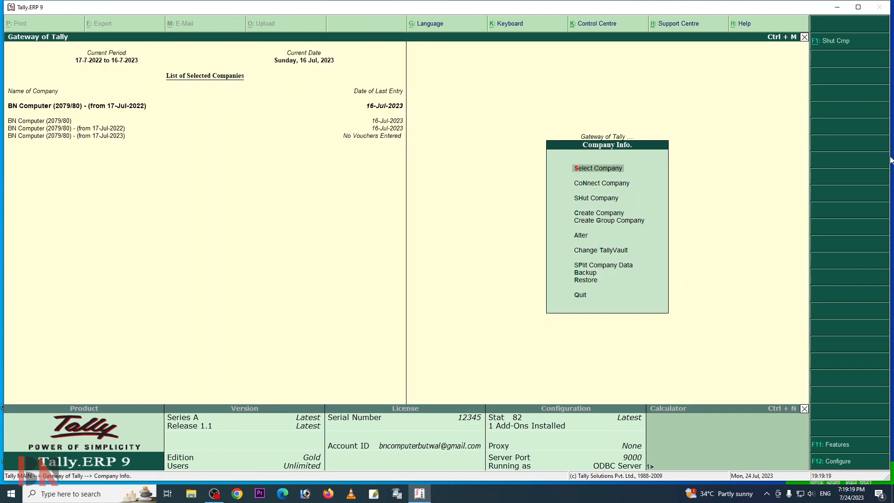
# - Open BN Computer (2079/80) - (from 17-Jul-2022) for alteration and delete the company, accepting both confirmations
pyautogui.press('Down')
pyautogui.press('Down')
pyautogui.press('Down')
pyautogui.press('Down')
pyautogui.press('Down')
pyautogui.press('s')
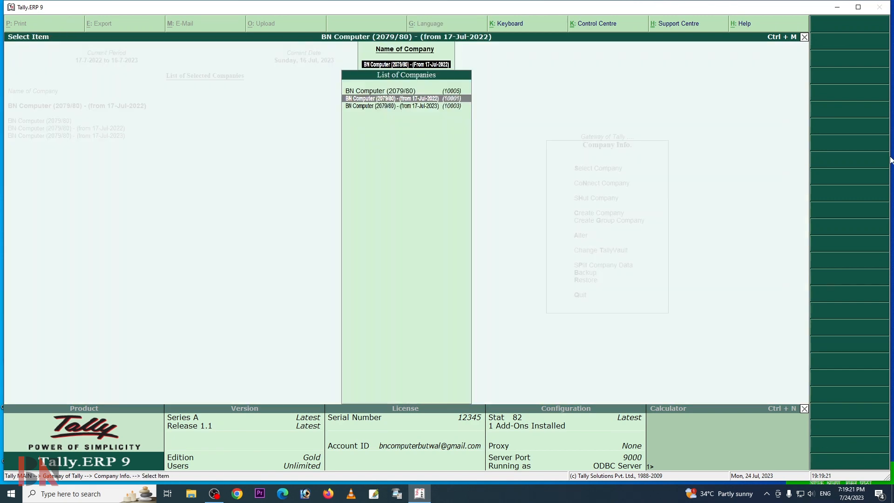
pyautogui.press('Return')
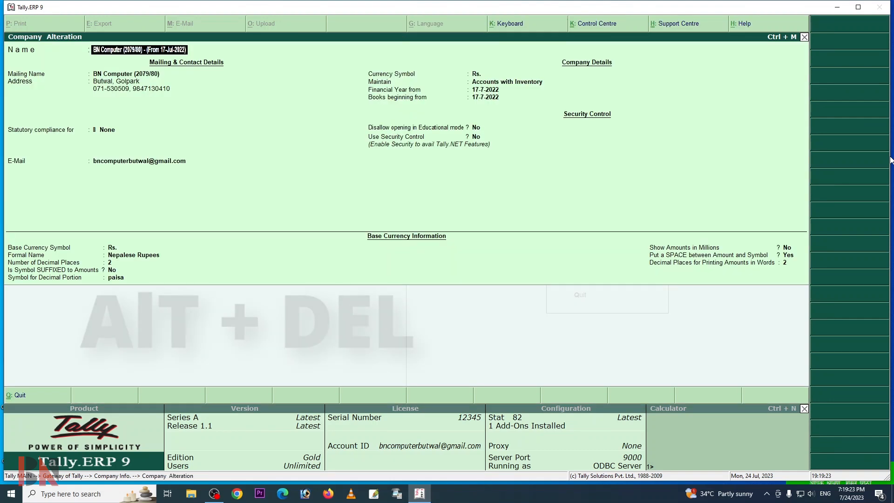
pyautogui.hotkey('alt', 'Delete')
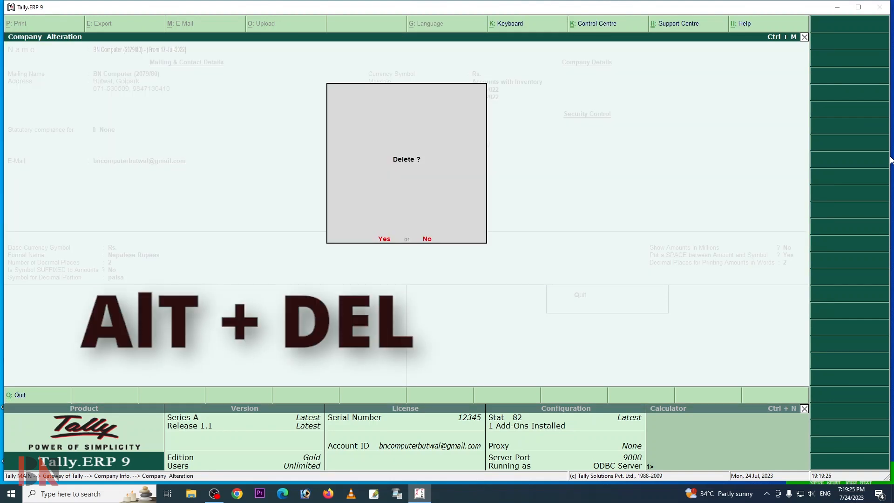
pyautogui.press('y')
pyautogui.press('y')
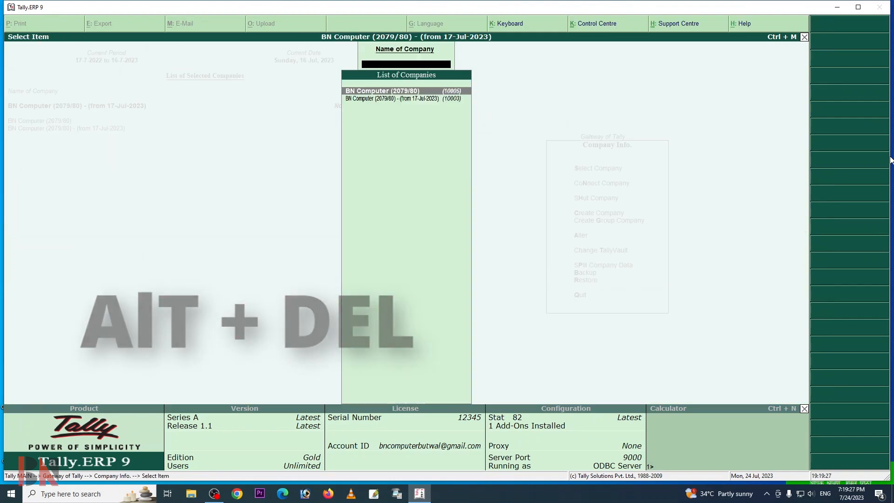
pyautogui.press('Escape')
pyautogui.press('Escape')
pyautogui.press('Escape')
pyautogui.press('Escape')
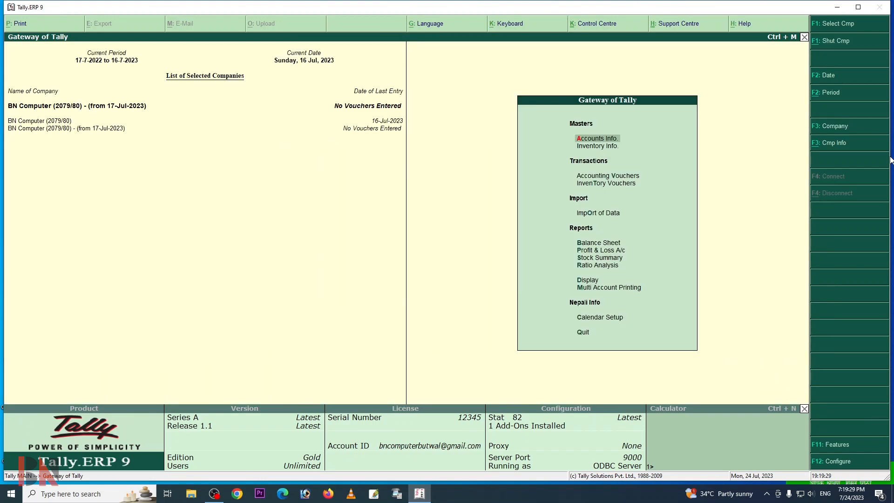
pyautogui.hotkey('alt', 'F1')
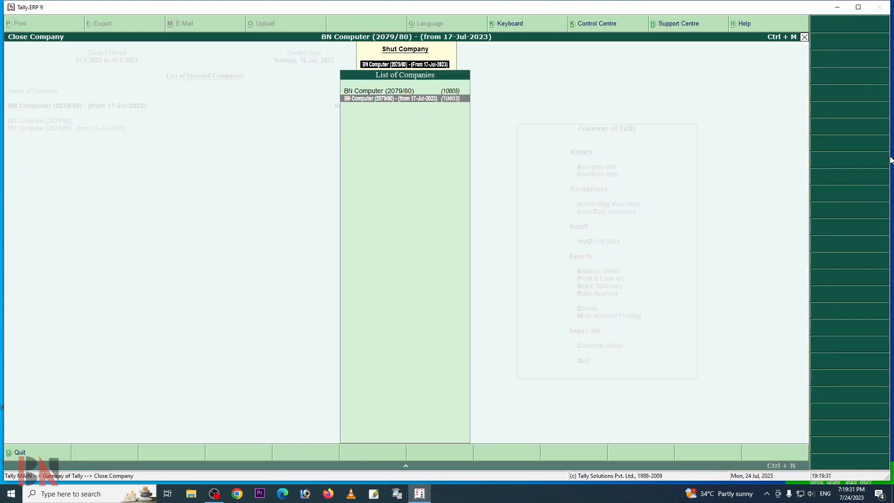
pyautogui.press('Up')
pyautogui.press('Escape')
pyautogui.press('Return')
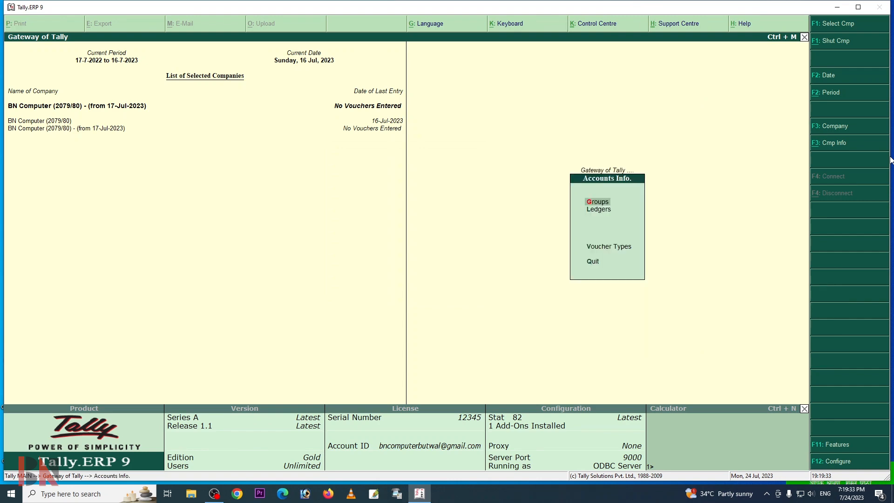
pyautogui.press('Escape')
pyautogui.hotkey('alt', 'F1')
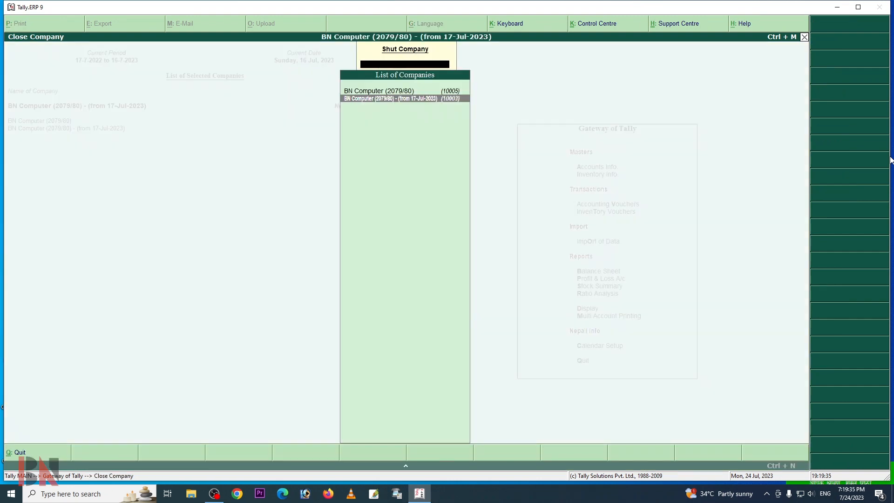
pyautogui.press('Escape')
# - Restart Tally.ERP 9 and shut the automatically loaded company BN Computer 2077/78
pyautogui.hotkey('ctrl', 'q')
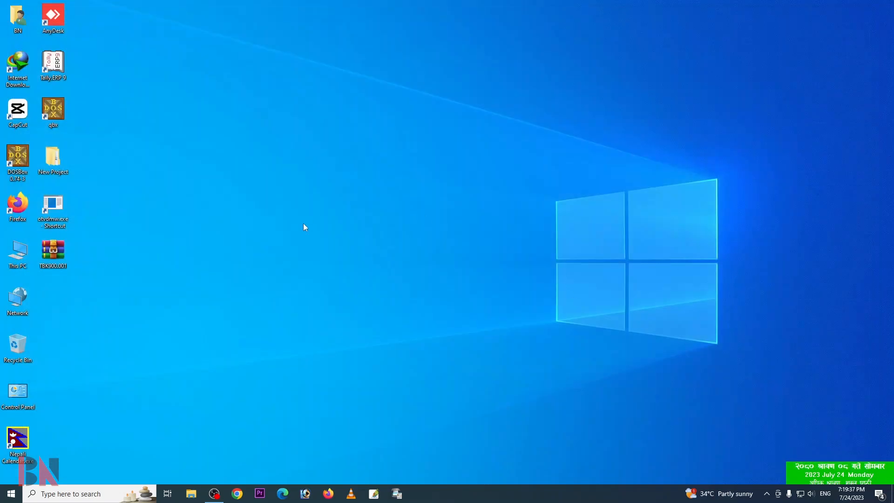
pyautogui.doubleClick(63, 63)
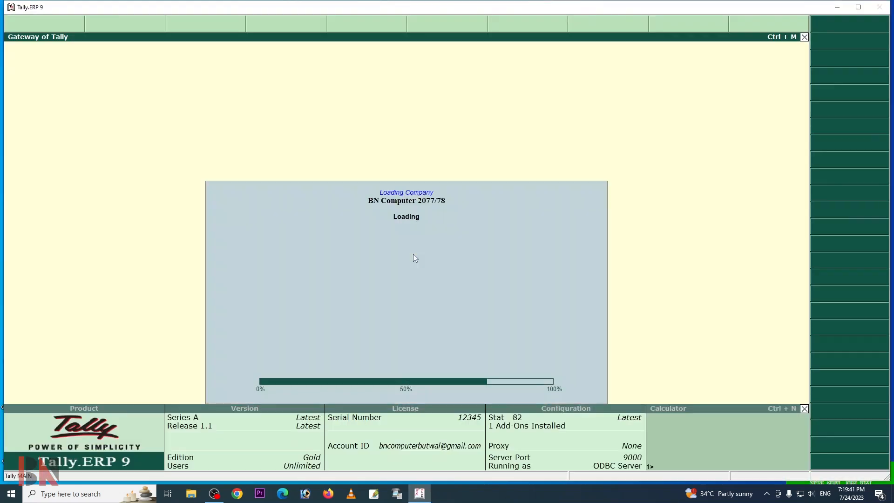
pyautogui.hotkey('alt', 'F1')
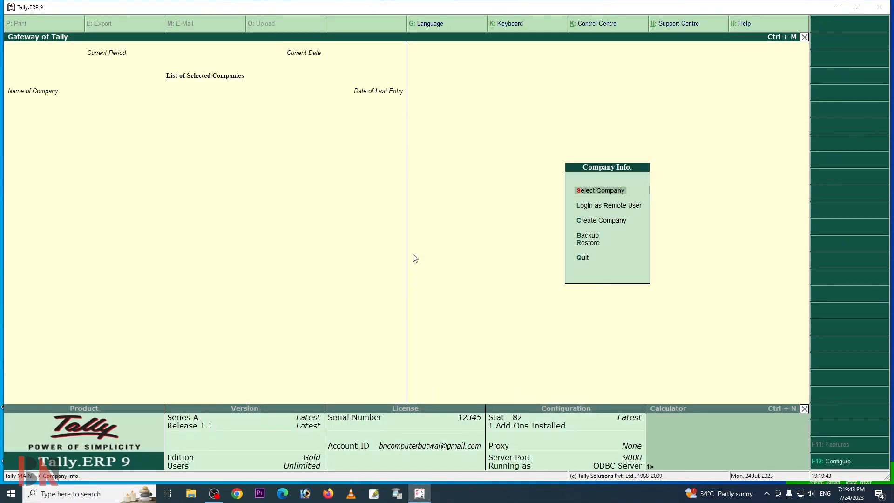
# - Compare the financial periods in the company list and load BN Computer (2079/80) - (from 17-Jul-2023)
pyautogui.press('Return')
pyautogui.press('Down')
pyautogui.press('Down')
pyautogui.press('Down')
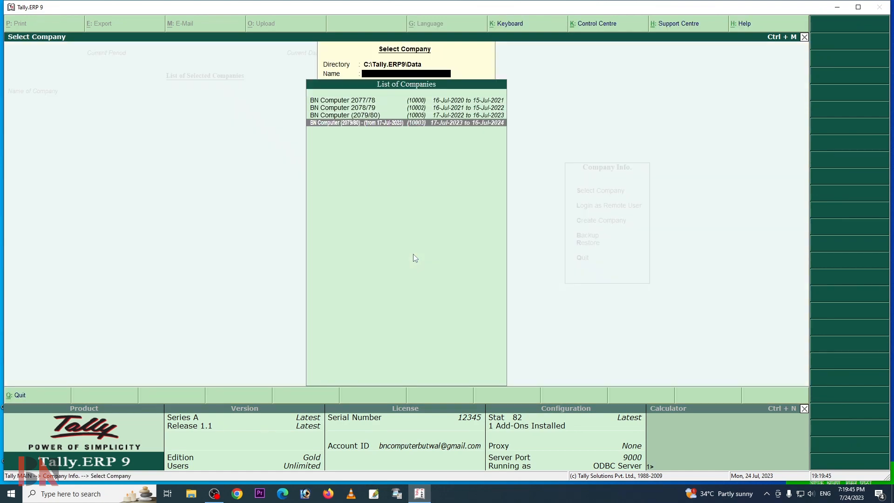
pyautogui.press('Up')
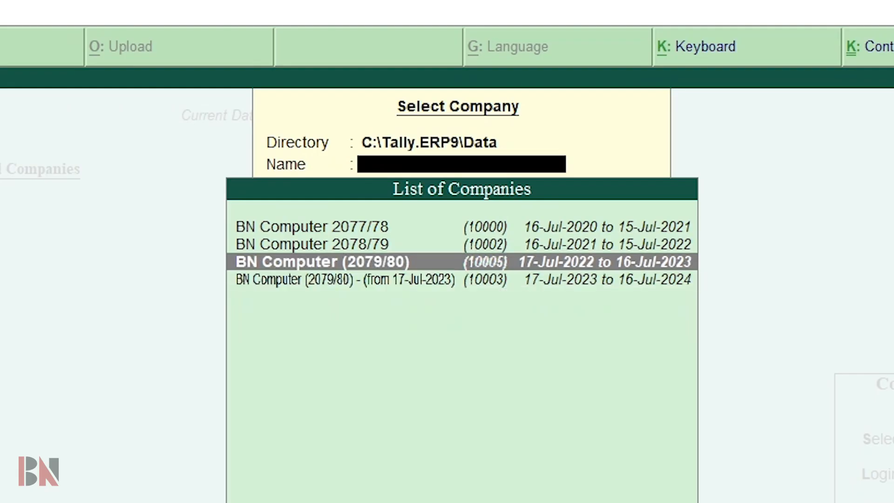
pyautogui.press('Up')
pyautogui.press('Up')
pyautogui.press('Down')
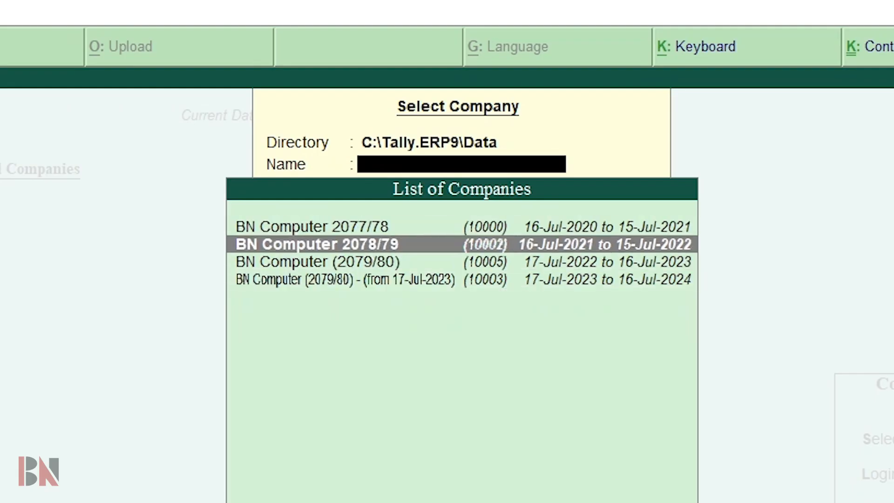
pyautogui.press('Down')
pyautogui.press('Down')
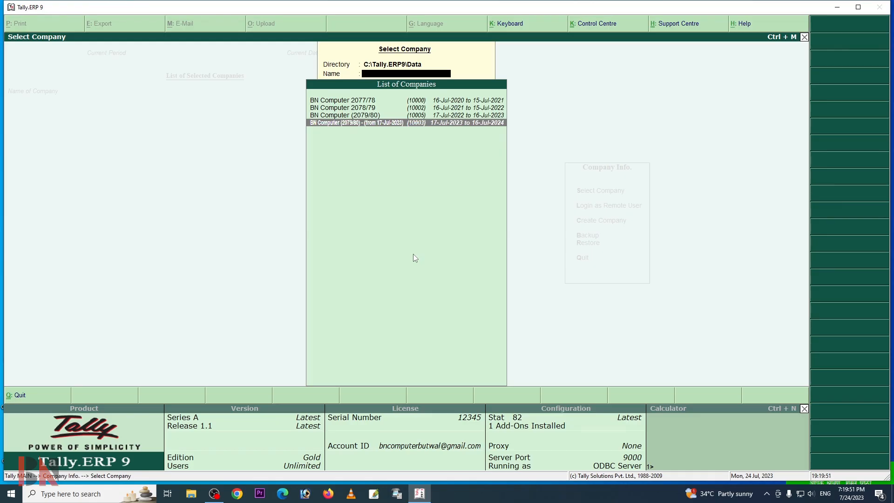
pyautogui.press('Return')
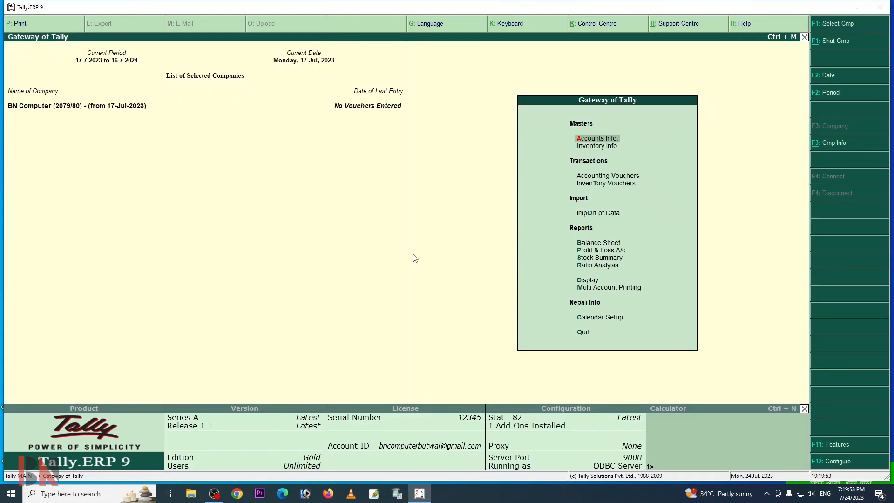
# - Shut the loaded company and load BN Computer (2079/80) - (from 17-Jul-2023) again from the company list
pyautogui.press('Down')
pyautogui.press('Down')
pyautogui.press('Down')
pyautogui.press('Down')
pyautogui.press('Down')
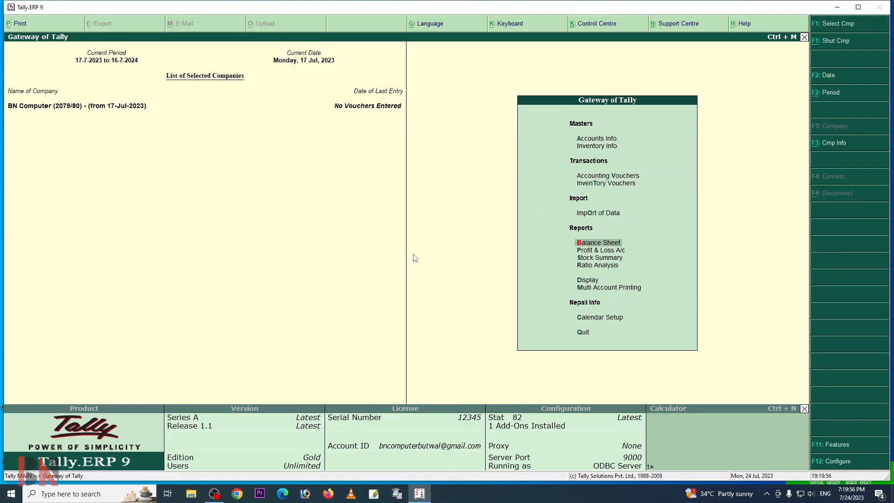
pyautogui.hotkey('alt', 'F1')
pyautogui.press('Down')
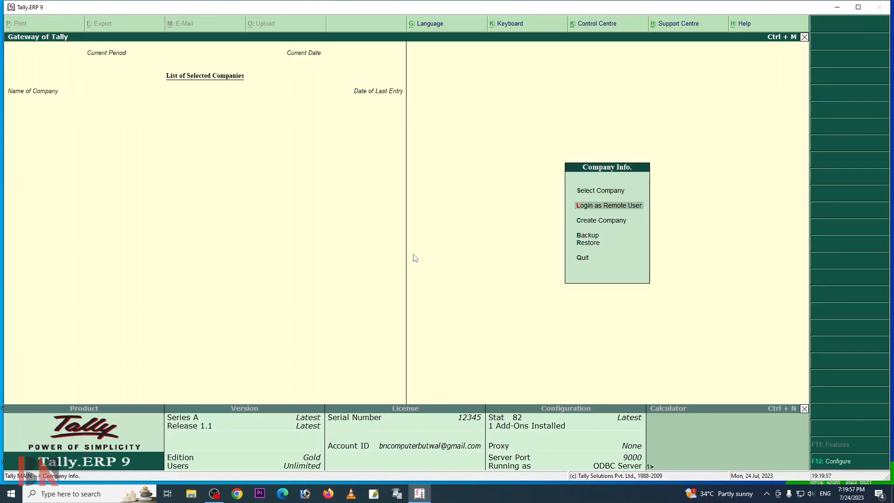
pyautogui.press('Up')
pyautogui.press('Return')
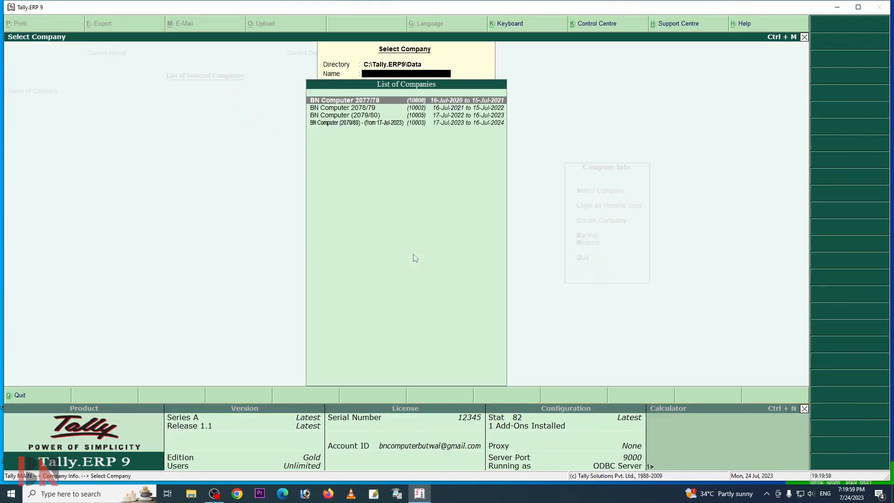
pyautogui.press('Down')
pyautogui.press('Down')
pyautogui.press('Return')
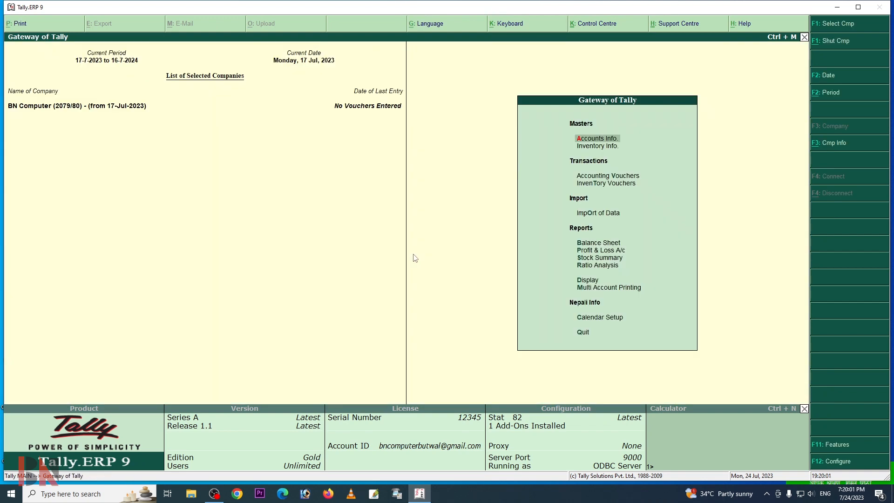
# - Open BN Computer (2079/80) - (from 17-Jul-2023) for alteration and change its name to BN Computer (2080/81)
pyautogui.hotkey('alt', 'F3')
pyautogui.press('Down')
pyautogui.press('Down')
pyautogui.press('Down')
pyautogui.press('Down')
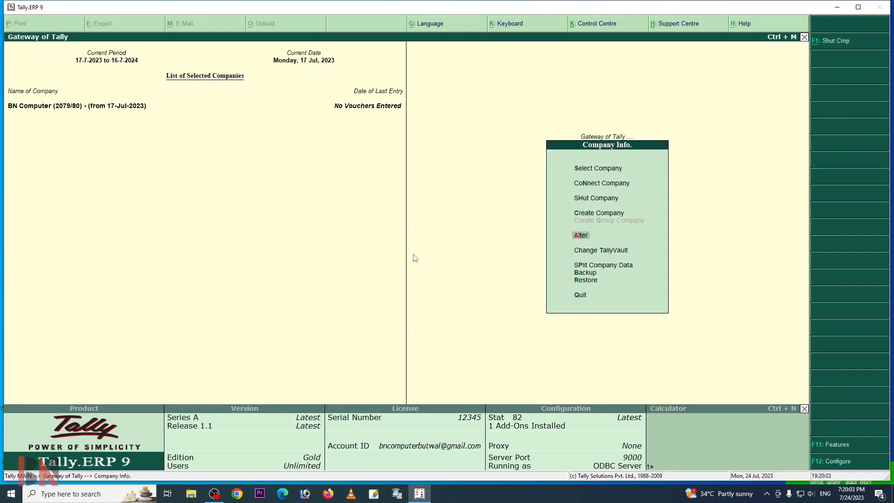
pyautogui.press('Return')
pyautogui.press('Return')
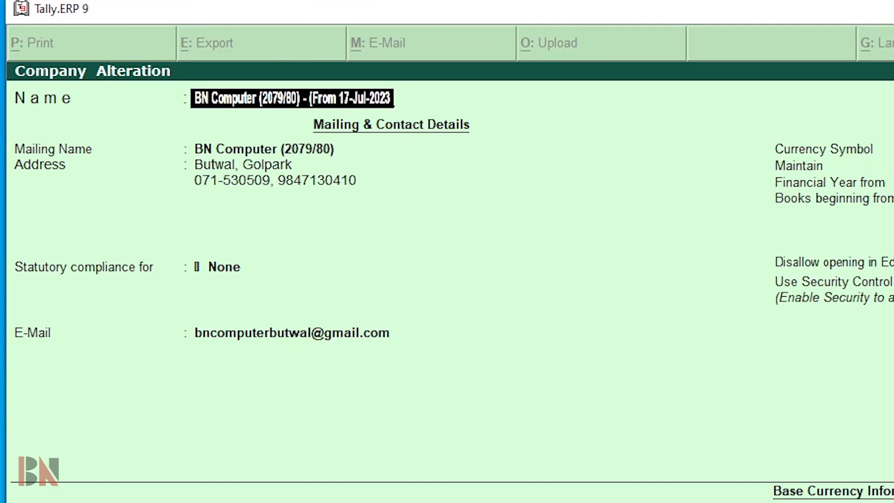
pyautogui.press('BackSpace')
pyautogui.press('BackSpace')
pyautogui.press('BackSpace')
pyautogui.press('BackSpace')
pyautogui.press('BackSpace')
pyautogui.press('BackSpace')
pyautogui.press('BackSpace')
pyautogui.press('BackSpace')
pyautogui.press('BackSpace')
pyautogui.press('BackSpace')
pyautogui.press('BackSpace')
pyautogui.press('BackSpace')
pyautogui.press('BackSpace')
pyautogui.press('BackSpace')
pyautogui.press('BackSpace')
pyautogui.press('BackSpace')
pyautogui.press('BackSpace')
pyautogui.press('BackSpace')
pyautogui.press('BackSpace')
pyautogui.press('BackSpace')
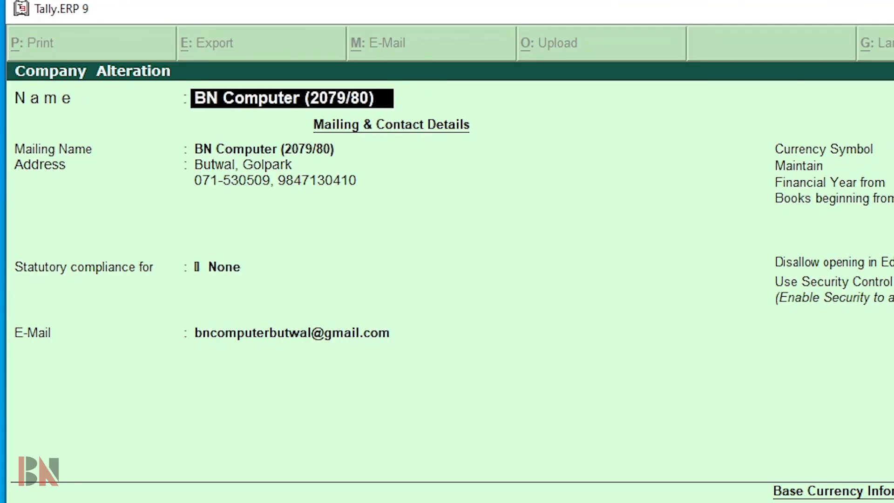
pyautogui.press('BackSpace')
pyautogui.press('BackSpace')
pyautogui.press('BackSpace')
pyautogui.press('BackSpace')
pyautogui.press('BackSpace')
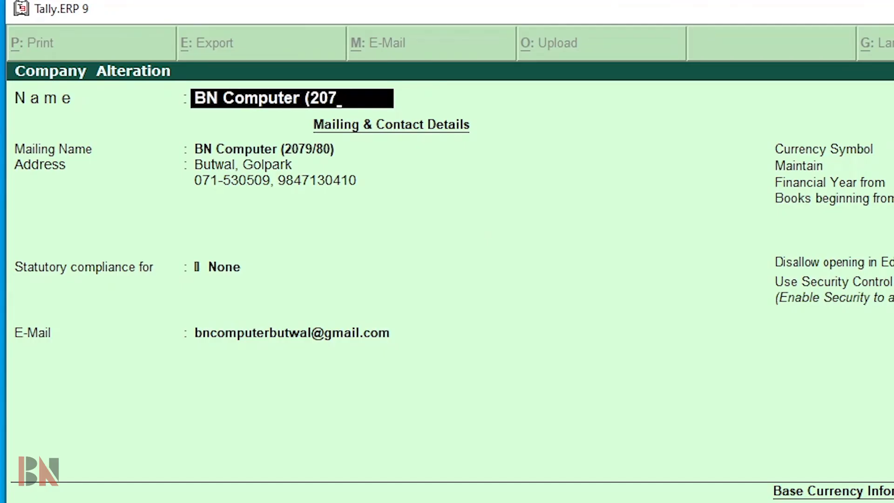
pyautogui.press('BackSpace')
pyautogui.write('80/81)')
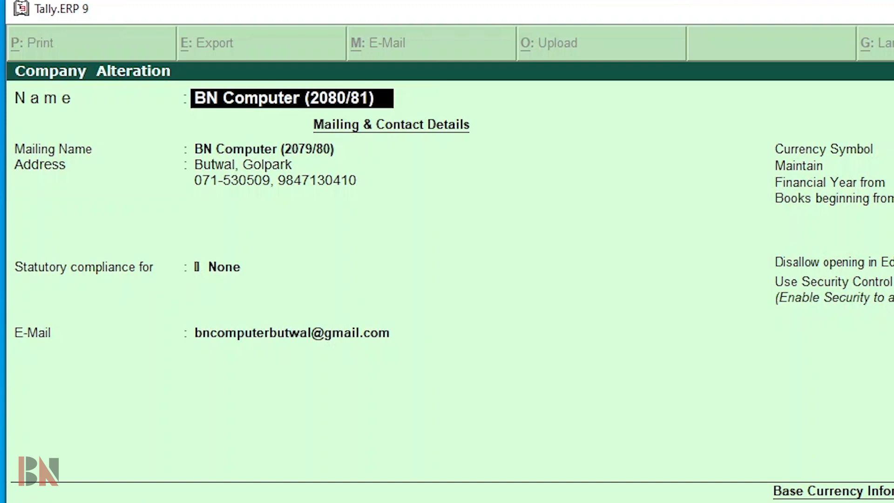
# - Carry the name BN Computer (2080/81) over to the mailing name, keep the remaining details and save the company alteration
pyautogui.press('Return')
pyautogui.press('Return')
pyautogui.press('Return')
pyautogui.press('Return')
pyautogui.press('Return')
pyautogui.press('Return')
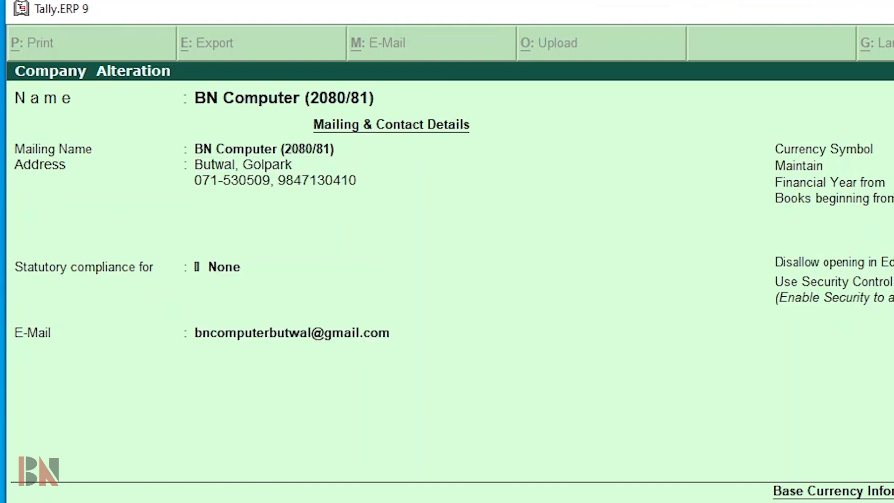
pyautogui.press('Return')
pyautogui.press('Return')
pyautogui.press('Return')
pyautogui.press('Return')
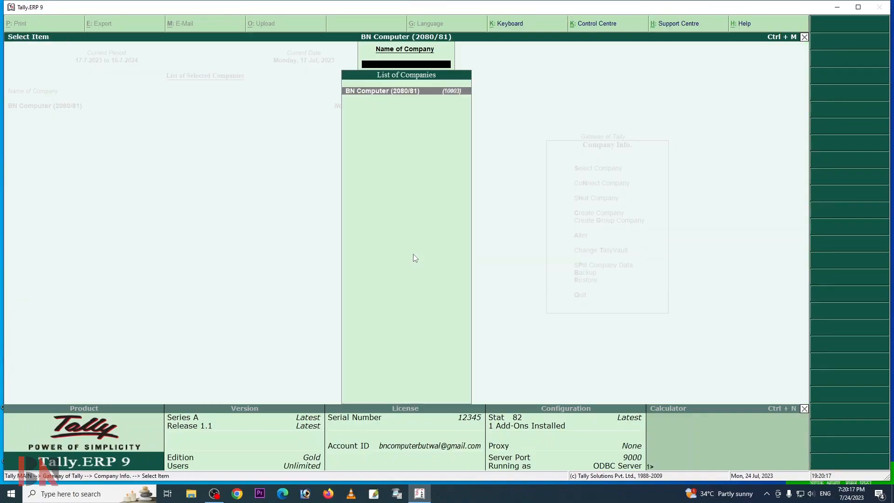
pyautogui.press('Escape')
pyautogui.press('Escape')
pyautogui.press('Escape')
pyautogui.press('Escape')
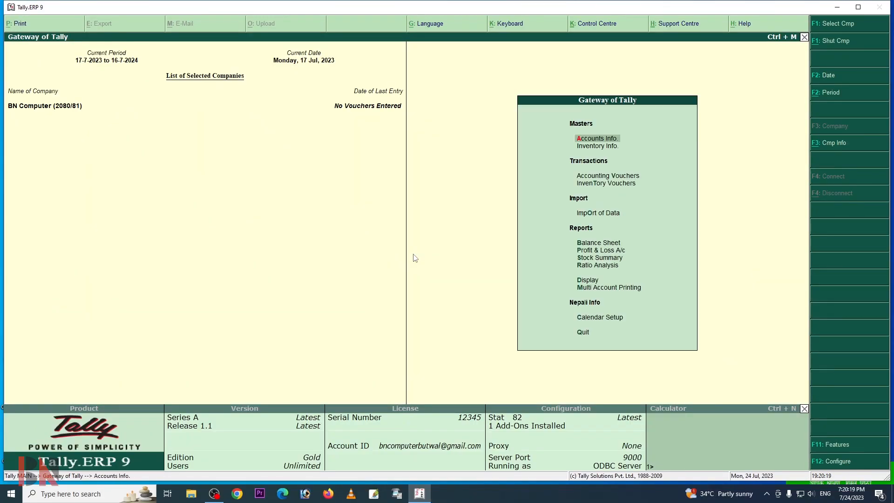
# - Shut the company, then review every company's name and financial period in the company list and reload BN Computer (2080/81)
pyautogui.hotkey('alt', 'F3')
pyautogui.press('Return')
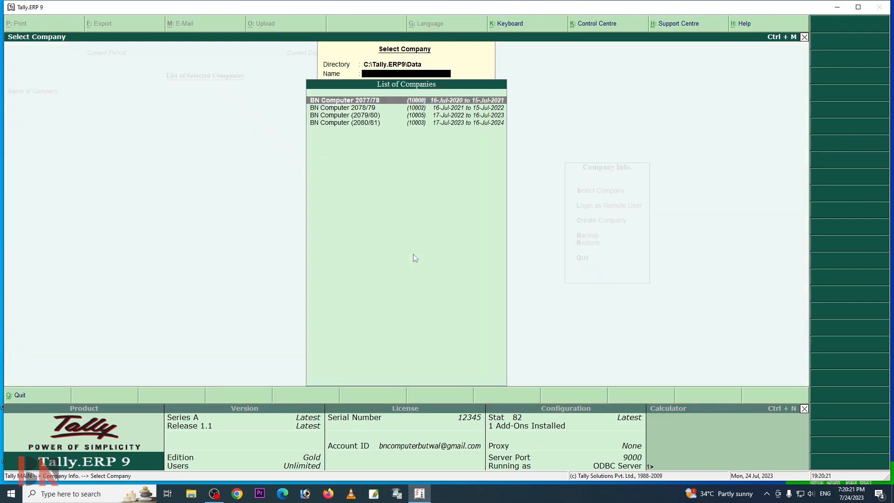
pyautogui.press('Down')
pyautogui.press('Up')
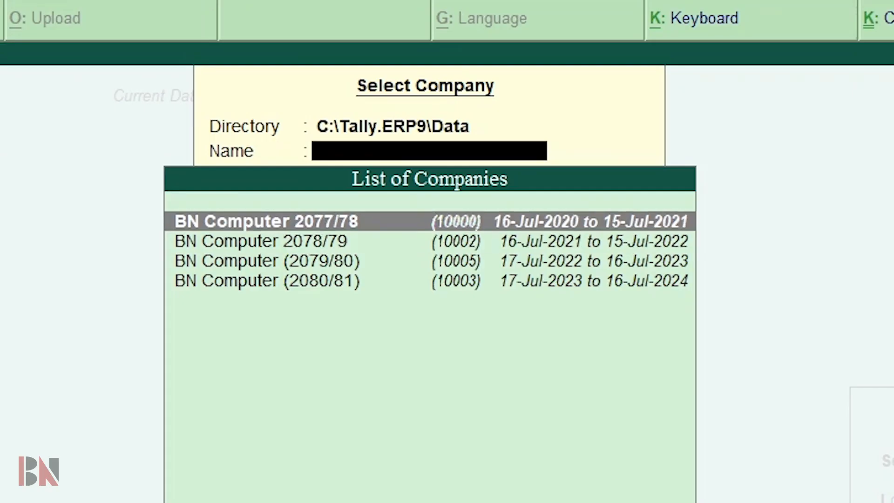
pyautogui.press('Down')
pyautogui.press('Down')
pyautogui.press('Up')
pyautogui.press('Up')
pyautogui.press('Down')
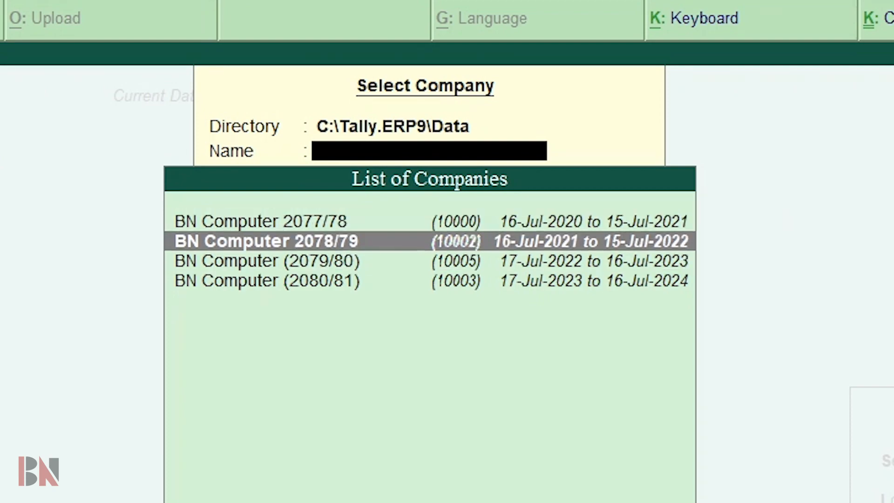
pyautogui.press('Down')
pyautogui.press('Down')
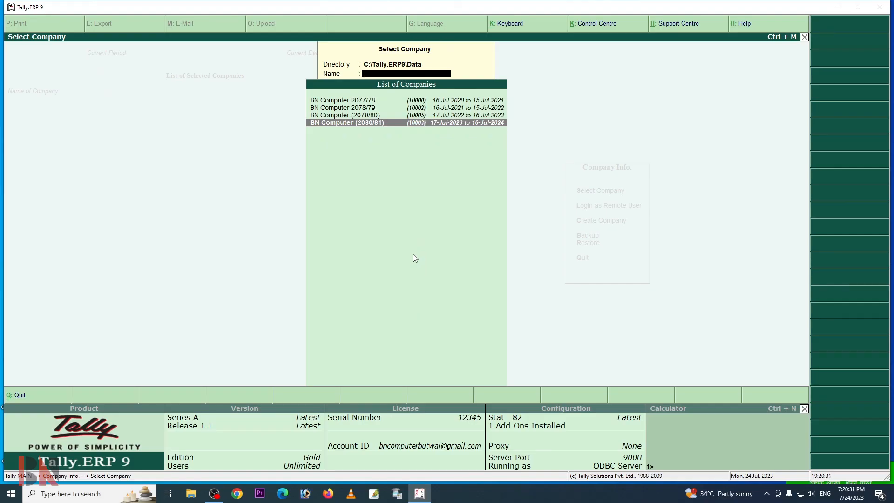
pyautogui.press('Return')
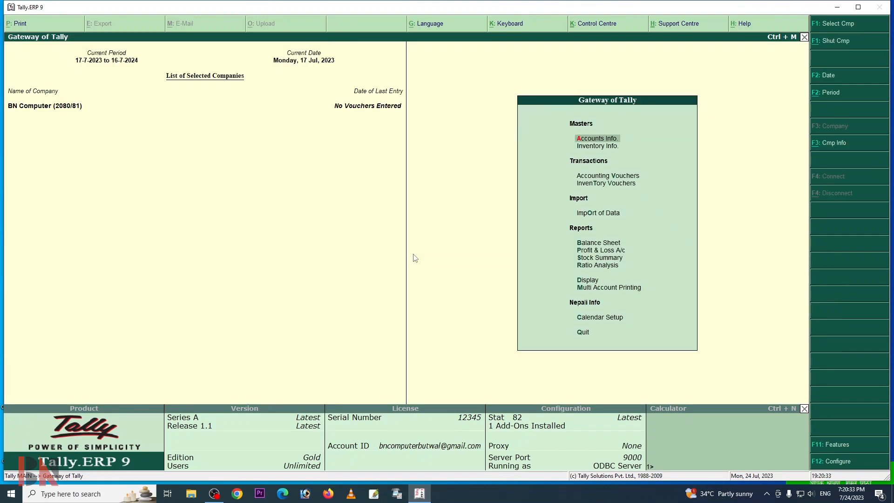
# - Examine the Profit & Loss A/c of BN Computer (2080/81) and return to the Gateway of Tally
pyautogui.press('p')
pyautogui.press('Down')
pyautogui.press('Down')
pyautogui.press('Down')
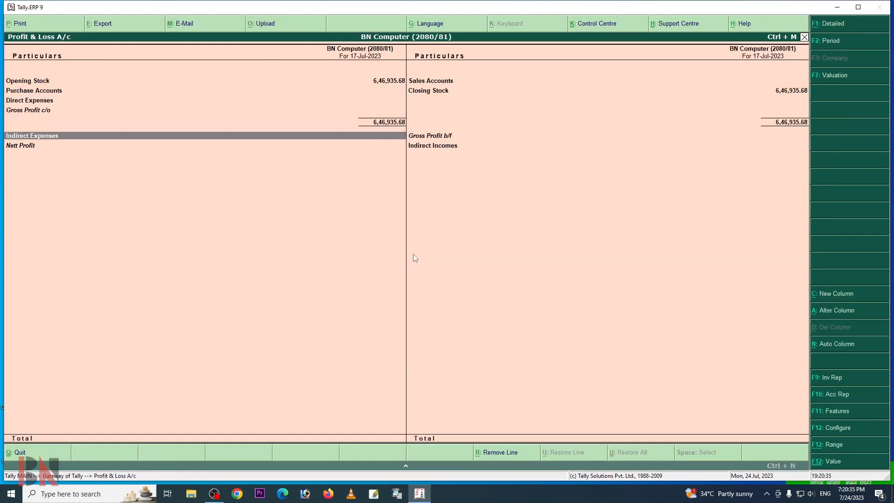
pyautogui.press('Down')
pyautogui.press('Up')
pyautogui.press('Down')
pyautogui.press('Escape')
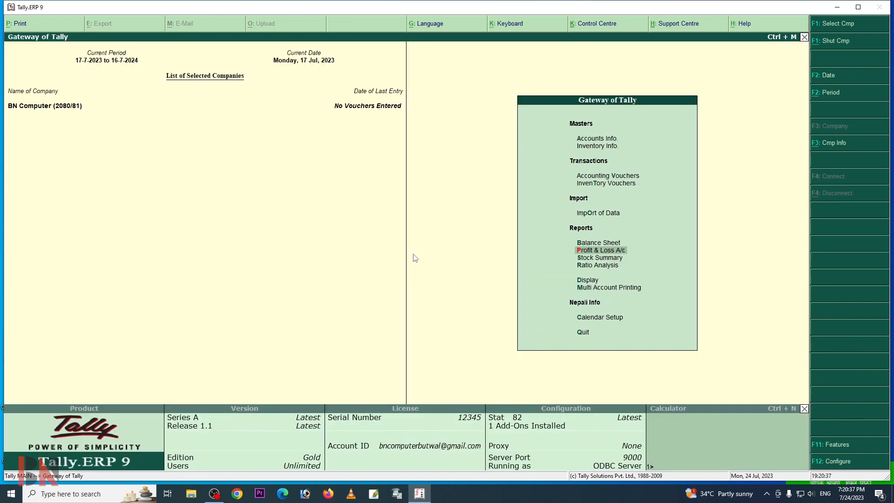
# - Examine the Balance Sheet and the Stock Summary of BN Computer (2080/81), returning to the Gateway of Tally
pyautogui.press('Up')
pyautogui.press('Return')
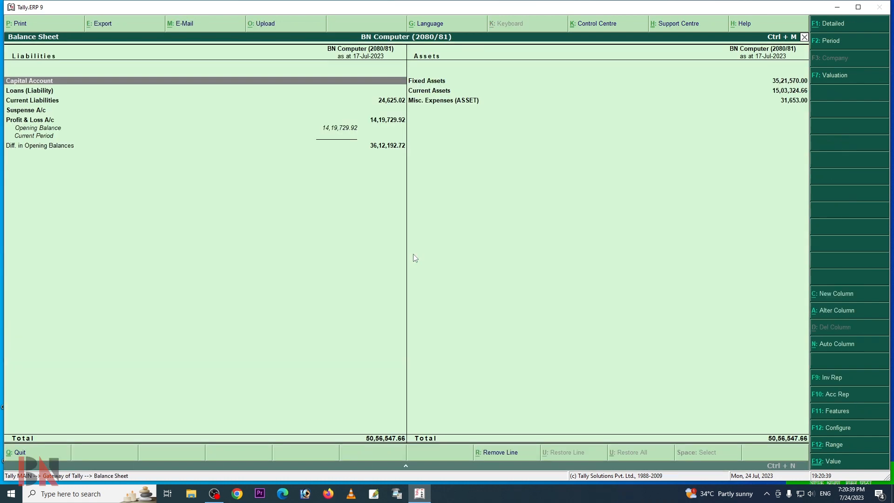
pyautogui.press('Escape')
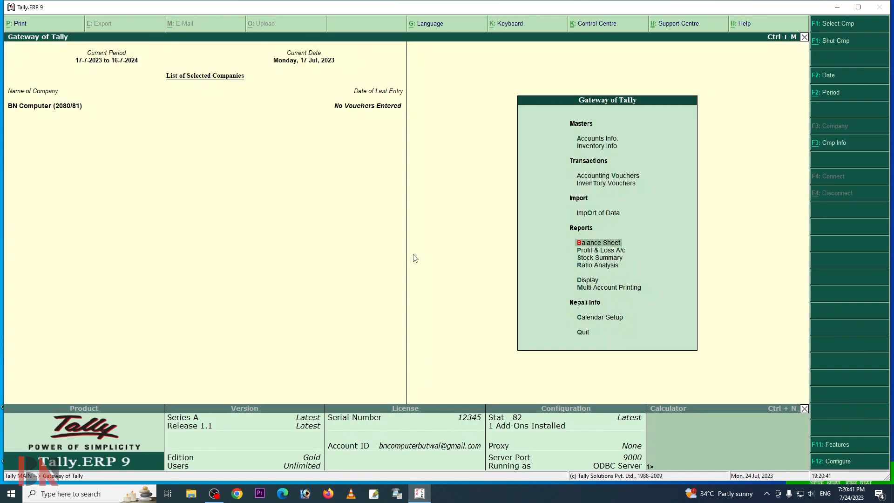
pyautogui.press('s')
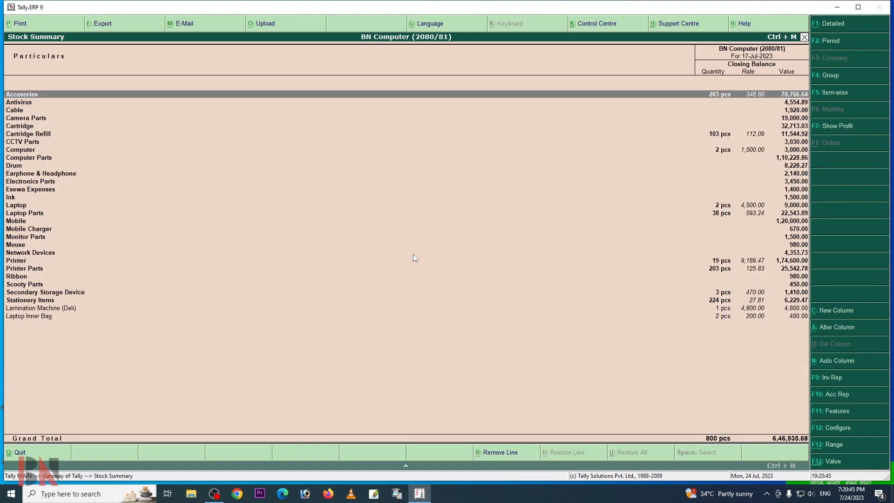
pyautogui.press('Escape')
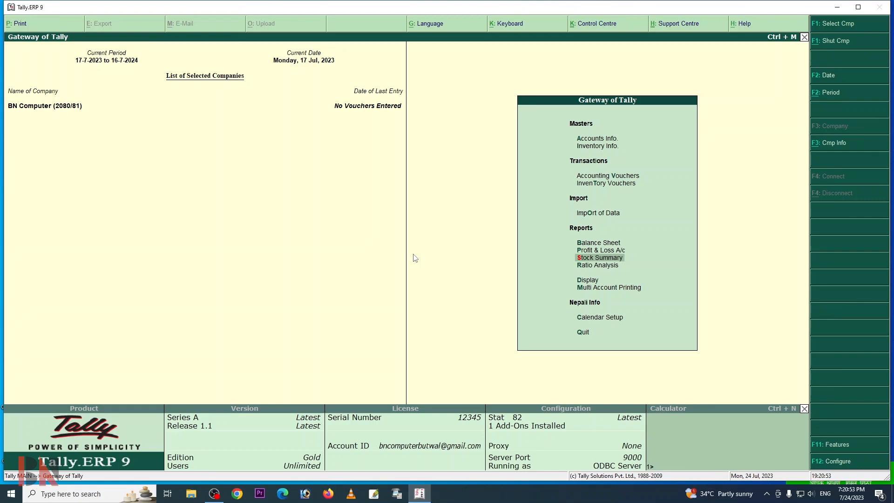
# - Look into Sundry Debtors from the Ratio Analysis, view the director's monthly ledger summary and return to the debtor list
pyautogui.press('r')
pyautogui.press('Escape')
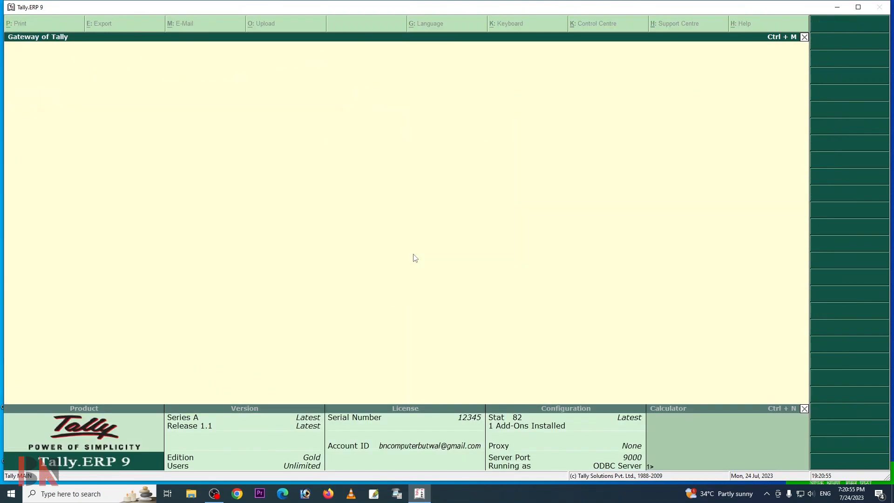
pyautogui.press('r')
pyautogui.press('Return')
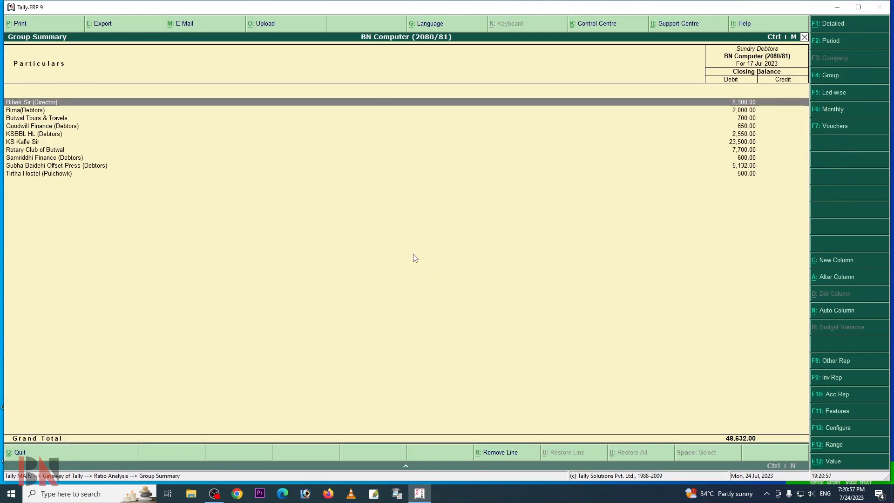
pyautogui.press('Return')
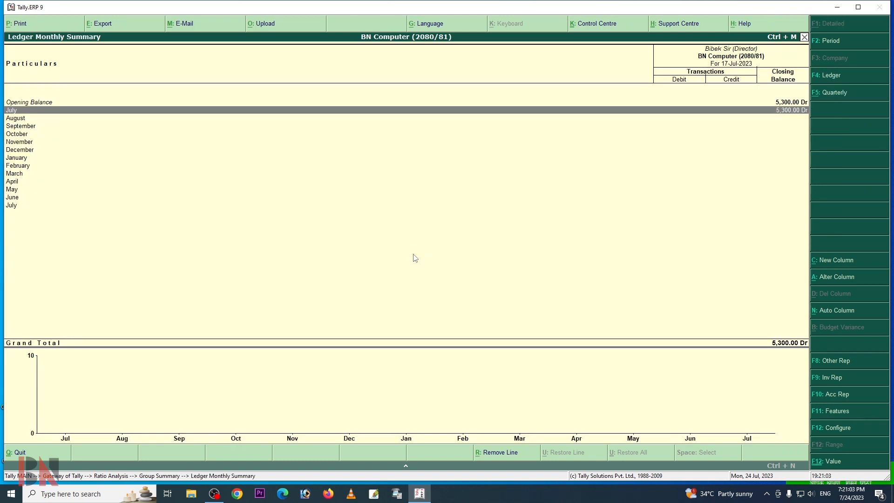
pyautogui.press('Return')
pyautogui.press('Escape')
pyautogui.press('Escape')
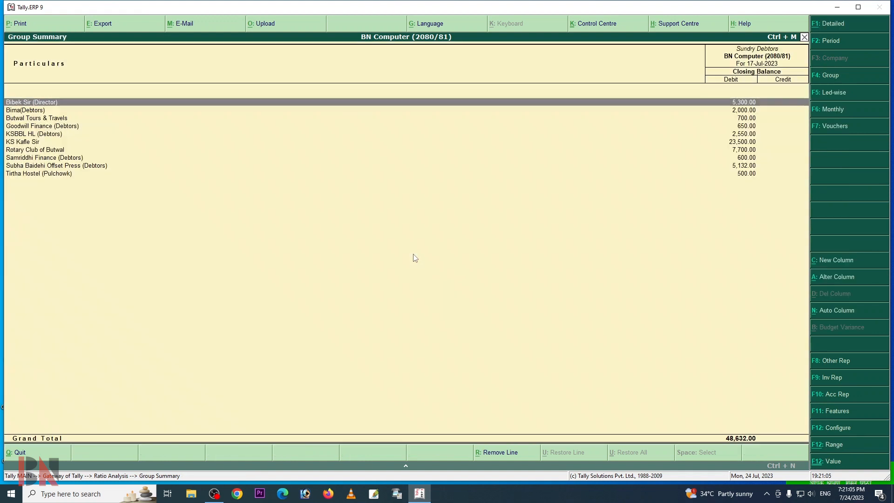
# - Go through the Sundry Debtors, view the monthly ledger summary of Rotary Club of Butwal and return to the Gateway of Tally
pyautogui.press('Down')
pyautogui.press('Down')
pyautogui.press('Down')
pyautogui.press('Down')
pyautogui.press('Down')
pyautogui.press('Down')
pyautogui.press('Up')
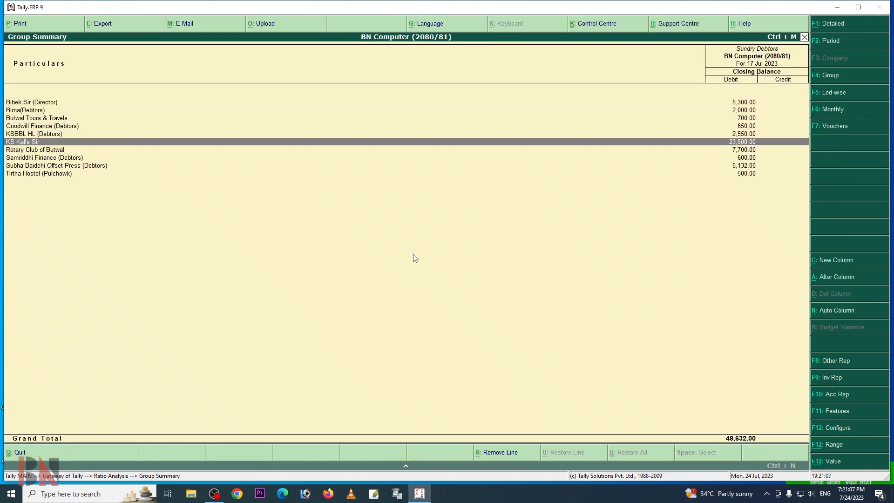
pyautogui.press('Down')
pyautogui.press('Down')
pyautogui.press('Down')
pyautogui.press('Up')
pyautogui.press('Up')
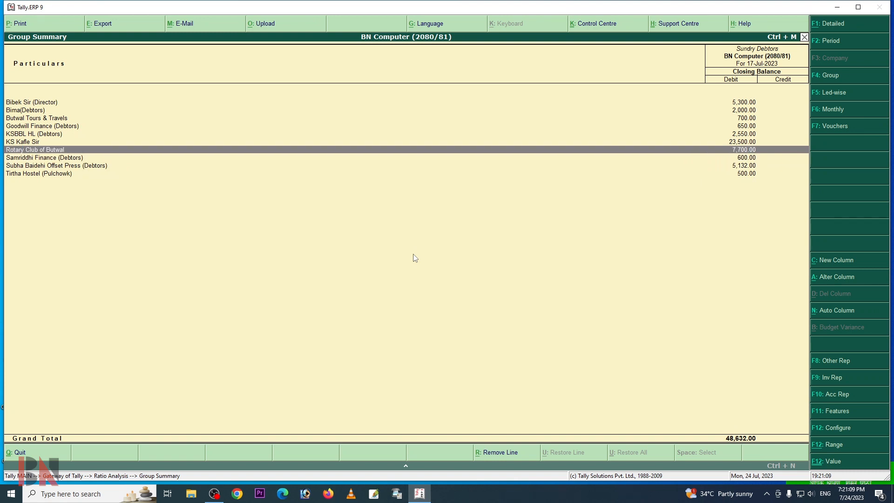
pyautogui.press('Return')
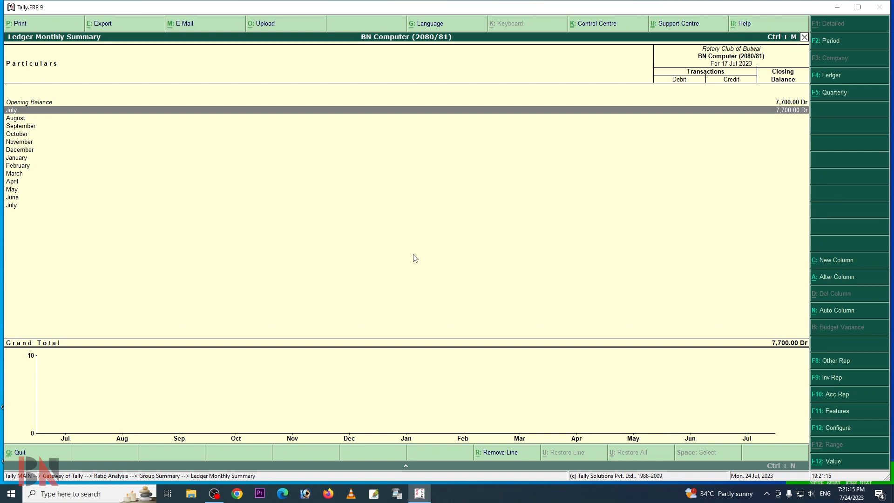
pyautogui.press('Escape')
pyautogui.press('Escape')
pyautogui.press('Escape')
pyautogui.press('Escape')
pyautogui.press('Escape')
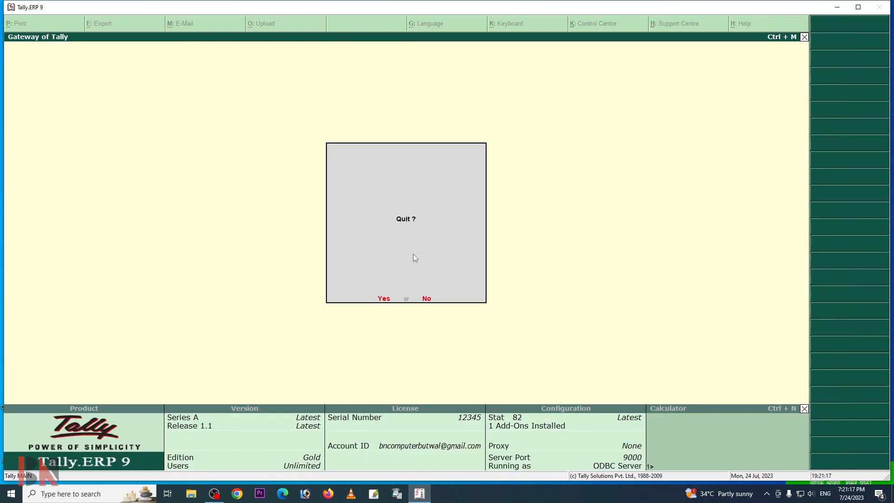
# - Switch from BN Computer (2080/81) to the previous year's company, BN Computer (2079/80)
pyautogui.hotkey('alt', 'F3')
pyautogui.press('Return')
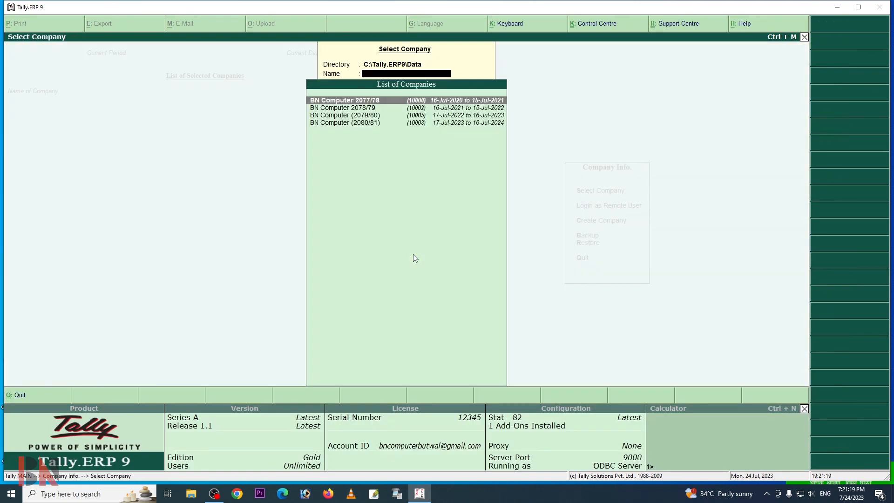
pyautogui.press('Down')
pyautogui.press('Down')
pyautogui.press('Return')
# - View the monthly ledger summary of Rotary Club of Butwal in BN Computer (2079/80) through Ratio Analysis and Sundry Debtors
pyautogui.press('r')
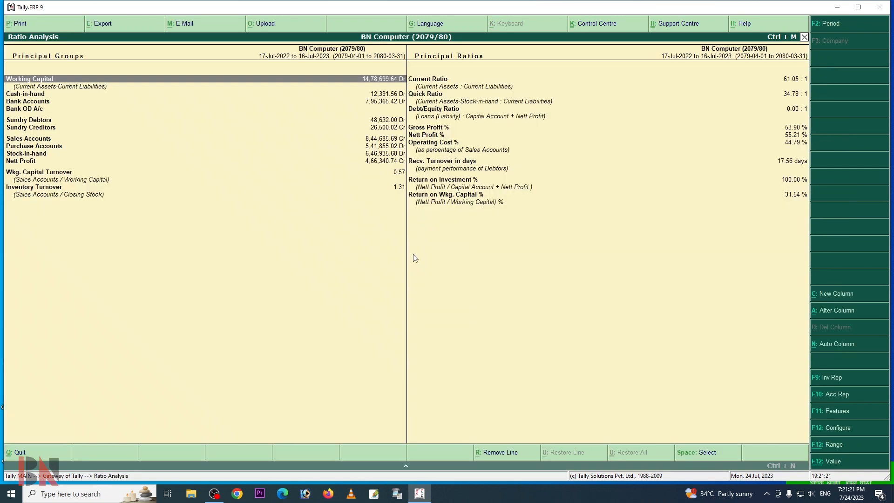
pyautogui.press('Return')
pyautogui.press('Down')
pyautogui.press('Down')
pyautogui.press('Down')
pyautogui.press('Down')
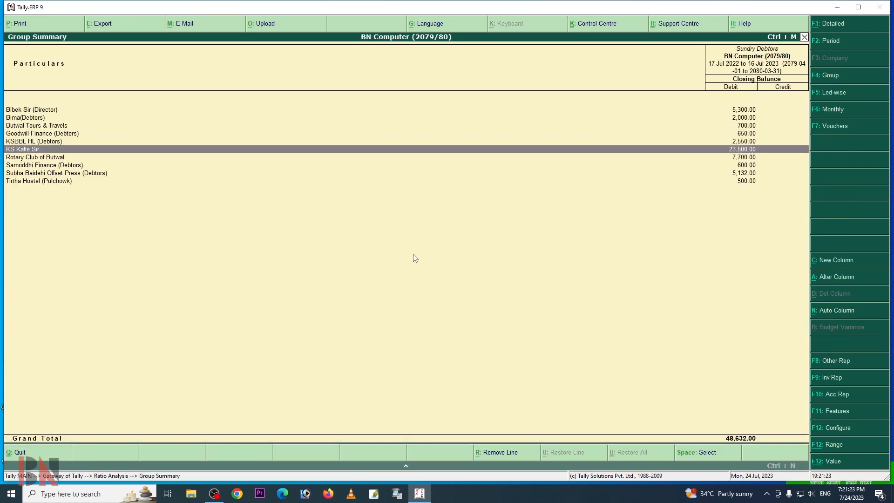
pyautogui.press('Return')
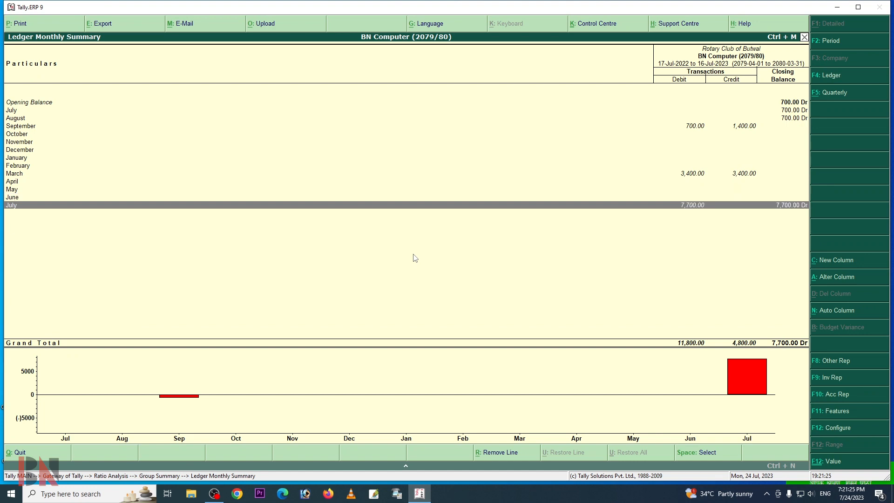
# - Examine the final July sales voucher of Rotary Club of Butwal without altering it and return to the Gateway of Tally
pyautogui.press('Return')
pyautogui.press('Return')
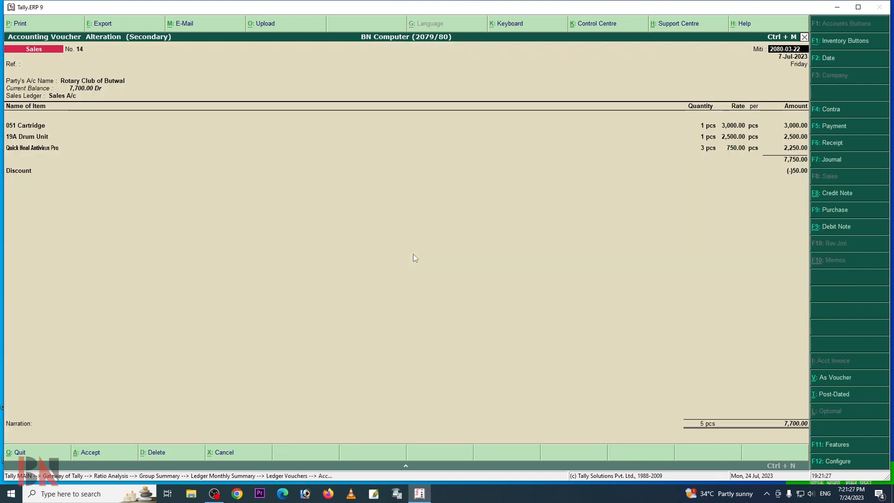
pyautogui.press('Escape')
pyautogui.press('Escape')
pyautogui.press('Escape')
pyautogui.press('Escape')
pyautogui.press('Escape')
pyautogui.press('Escape')
pyautogui.press('Escape')
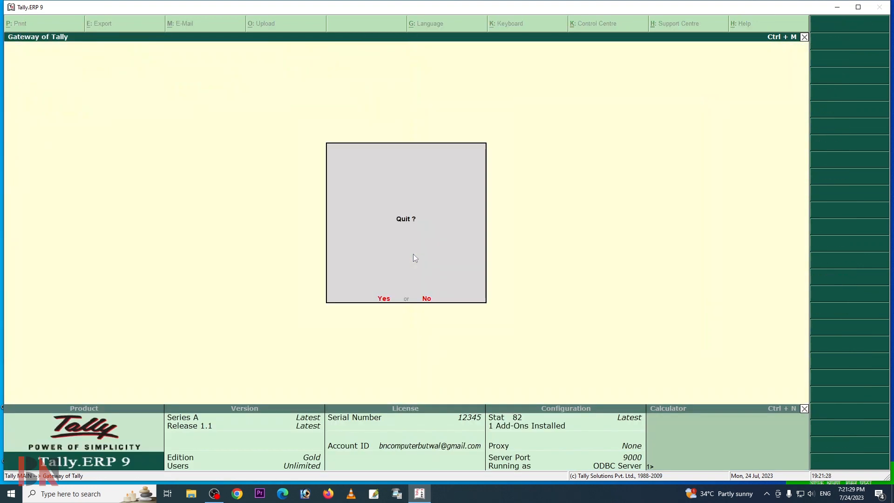
pyautogui.press('Escape')
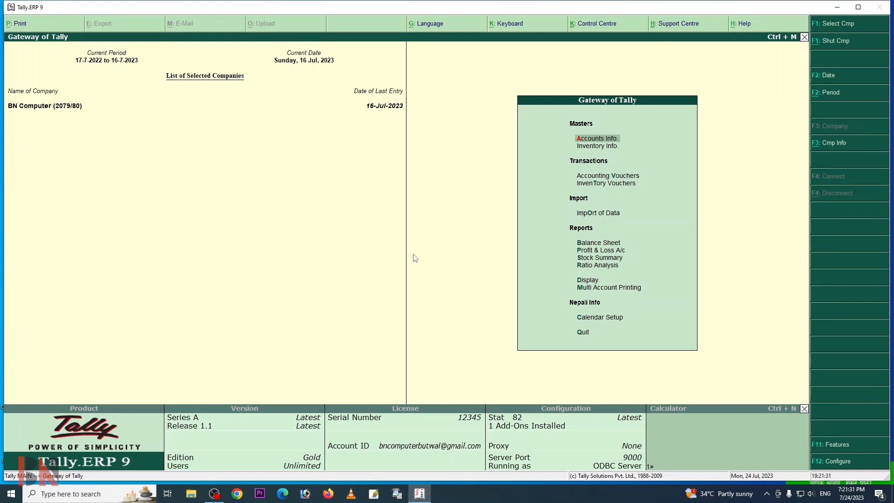
# - Switch from BN Computer (2079/80) back to BN Computer (2080/81)
pyautogui.hotkey('alt', 'F3')
pyautogui.press('Return')
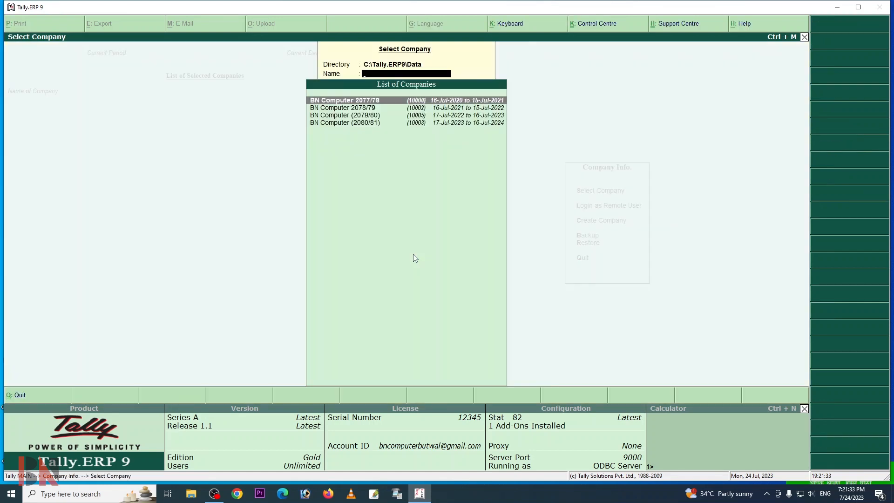
pyautogui.press('Down')
pyautogui.press('Down')
pyautogui.press('Return')
# - Examine the Cash/Bank Summary and the Balance Sheet of BN Computer (2080/81), returning to the Gateway of Tally
pyautogui.press('d')
pyautogui.press('a')
pyautogui.press('c')
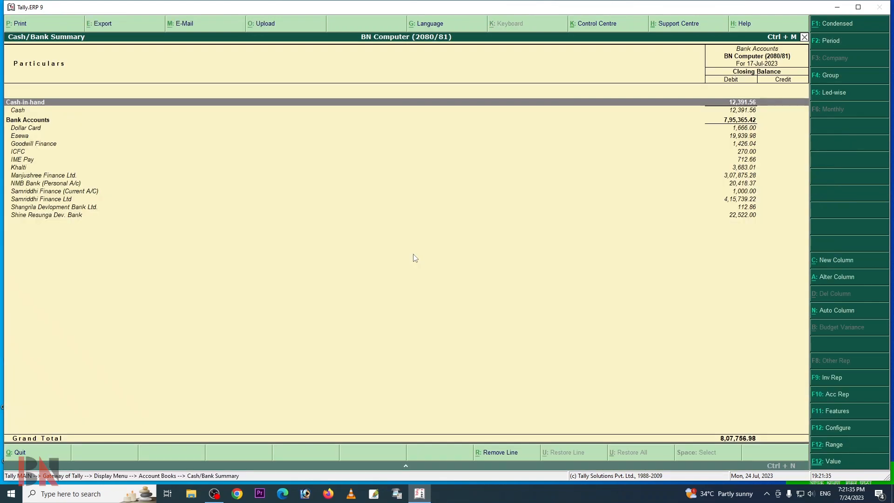
pyautogui.press('Escape')
pyautogui.press('Escape')
pyautogui.press('Escape')
pyautogui.press('a')
pyautogui.press('Escape')
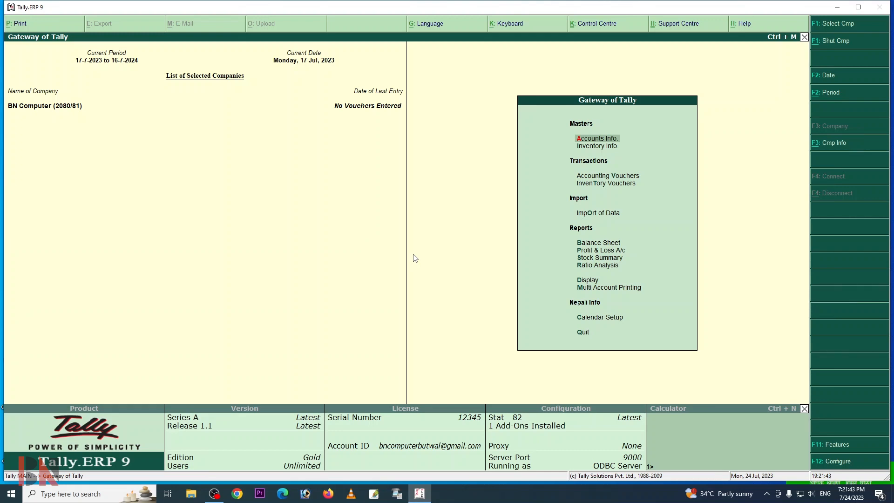
pyautogui.press('b')
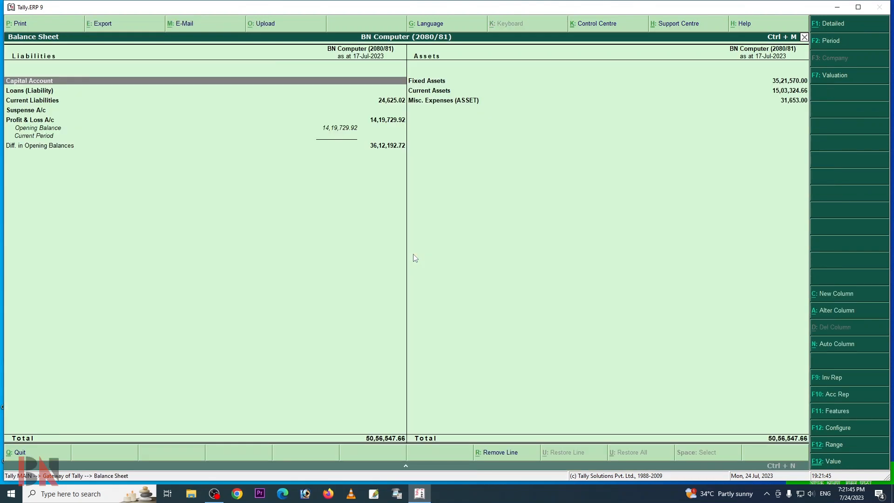
pyautogui.press('Escape')
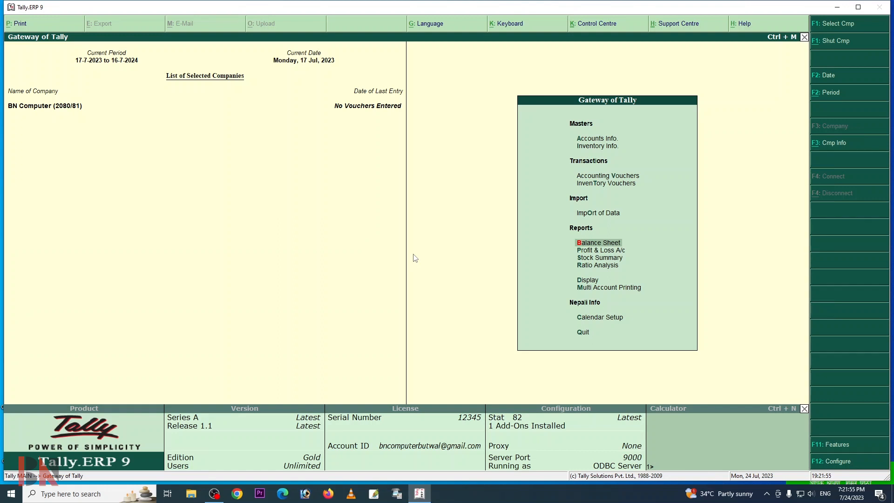
# - Shut BN Computer (2080/81) and bring up the list of companies for selection
pyautogui.press('Up')
pyautogui.hotkey('alt', 'F1')
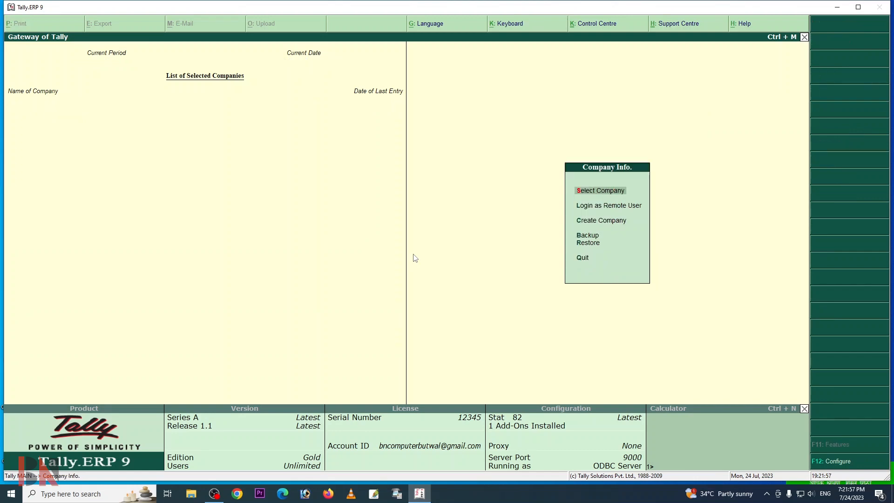
pyautogui.press('Return')
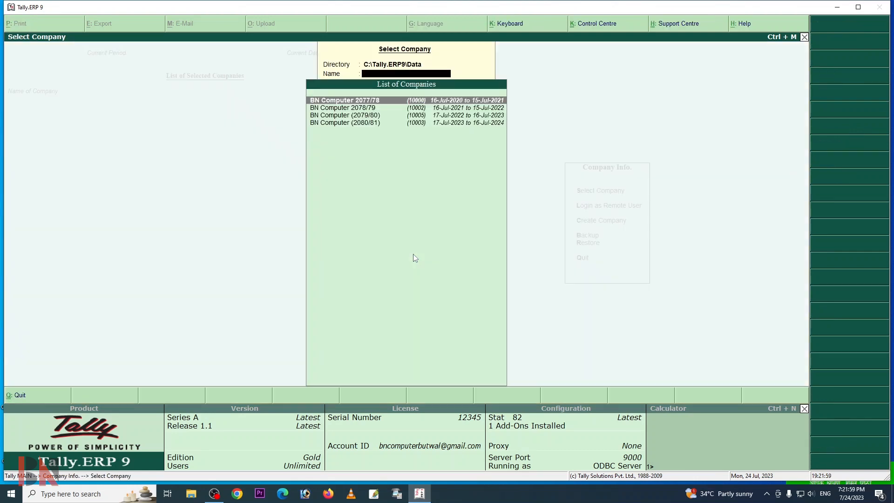